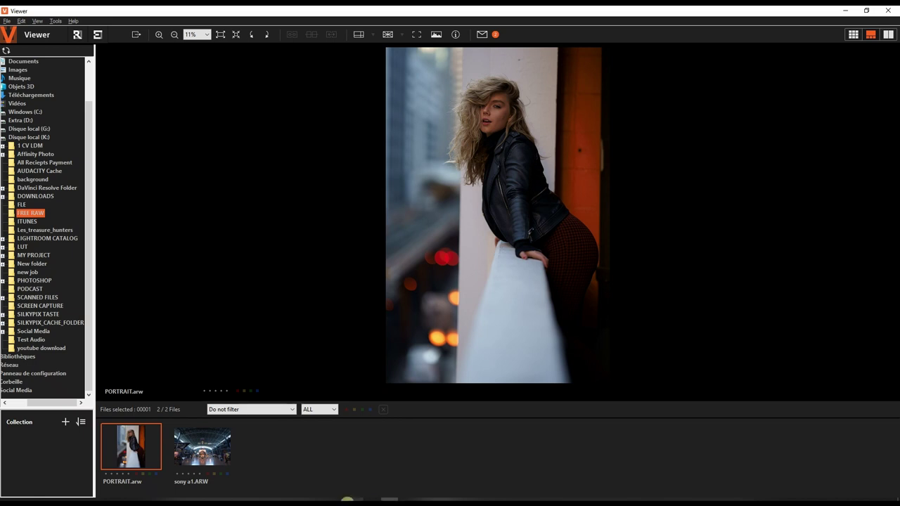
Step: Select only PORTRAIT.arw in the FREE RAW folder's filmstrip
{"action": "left_click", "coordinate": [176, 452]}
{"action": "left_click", "coordinate": [158, 450]}
Step: Preview the sony a1.ARW hangar photo with its histogram and shooting details displayed
{"action": "left_click", "coordinate": [188, 461]}
{"action": "left_click", "coordinate": [128, 446]}
{"action": "left_click", "coordinate": [218, 455]}
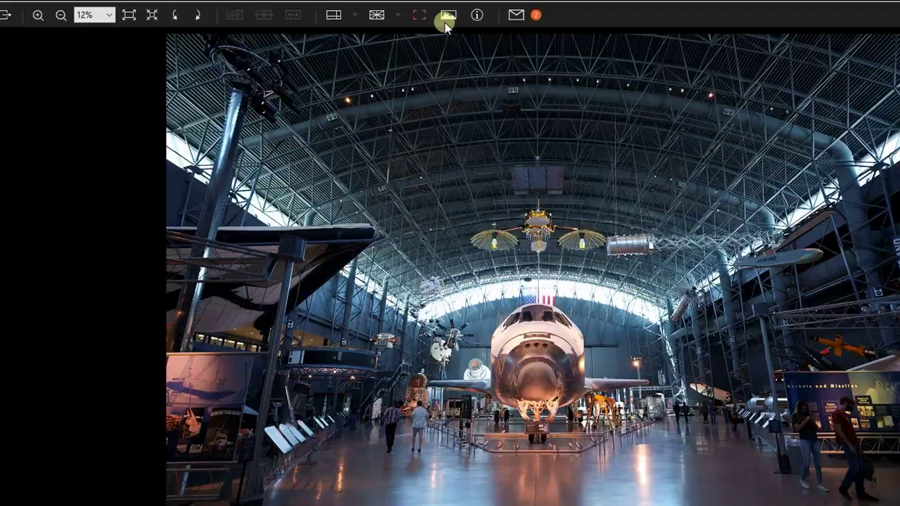
{"action": "left_click", "coordinate": [450, 16]}
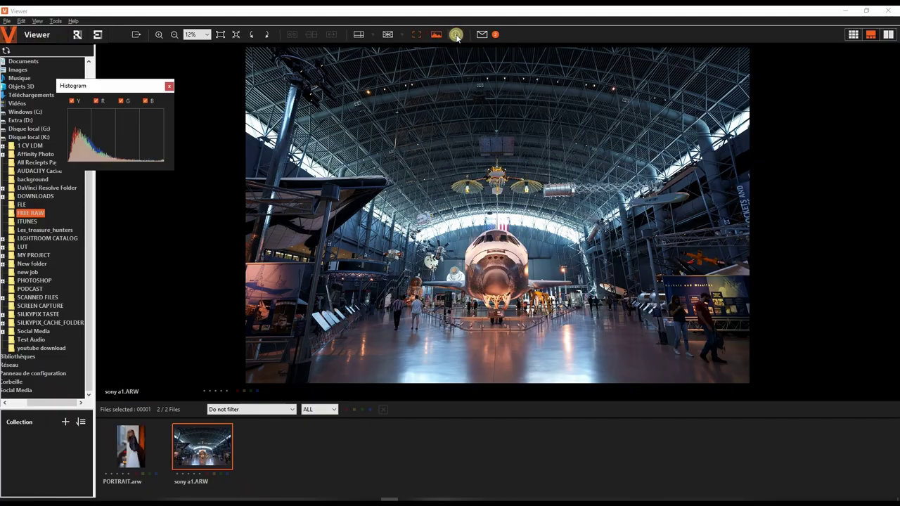
{"action": "left_click", "coordinate": [456, 35]}
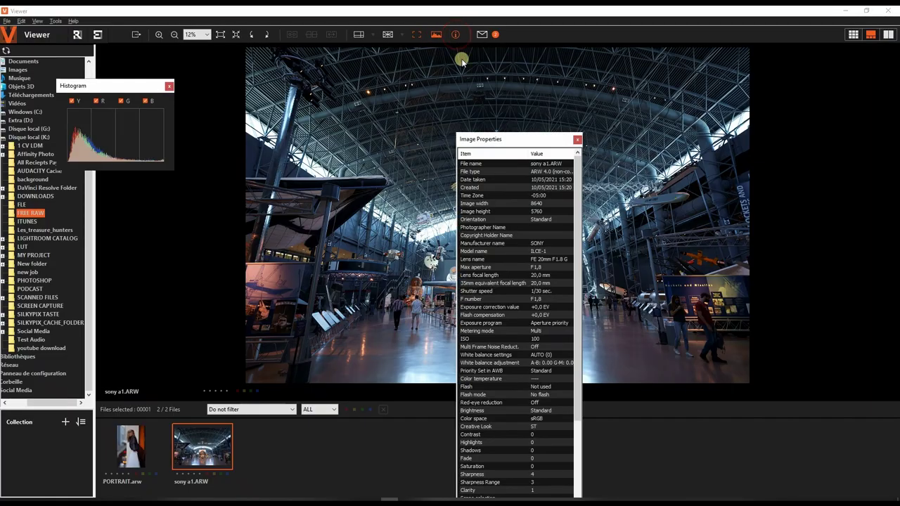
Step: Close the Image Properties panel and switch back to PORTRAIT.arw
{"action": "scroll", "coordinate": [528, 304], "scroll_direction": "down", "scroll_amount": 3}
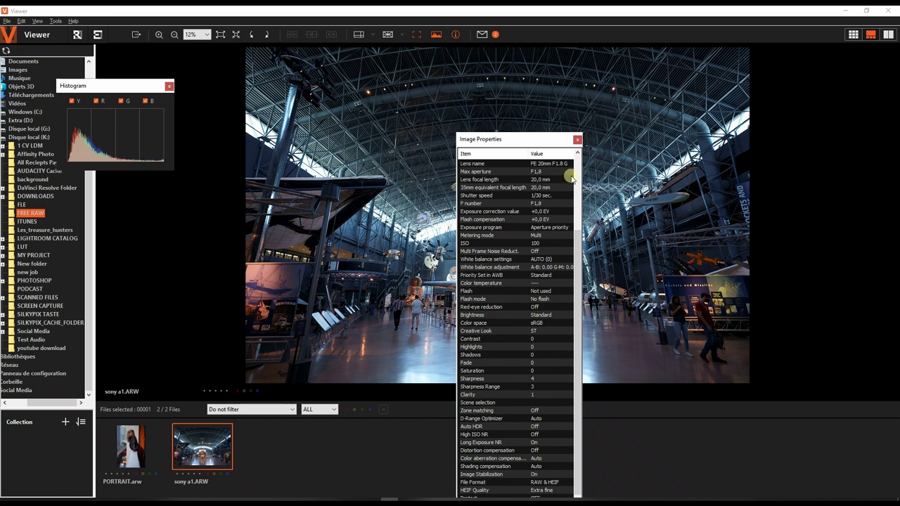
{"action": "left_click", "coordinate": [577, 138]}
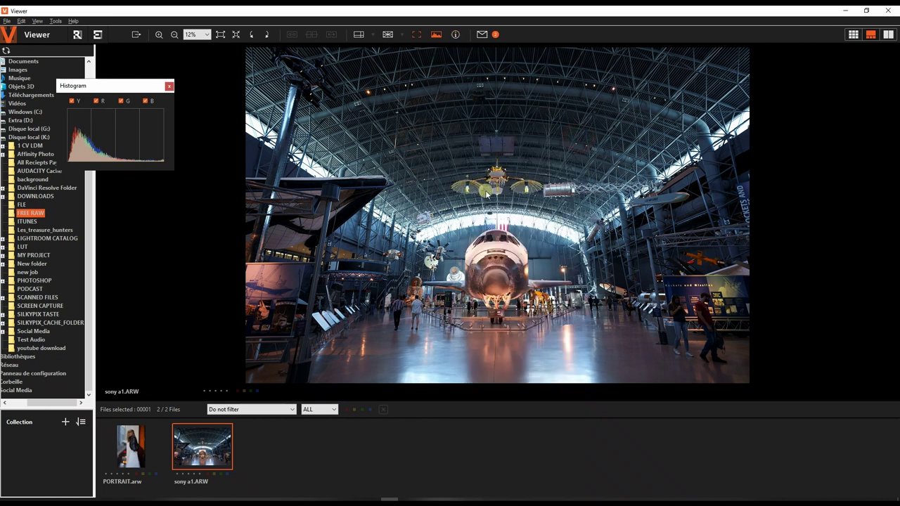
{"action": "left_click", "coordinate": [127, 466]}
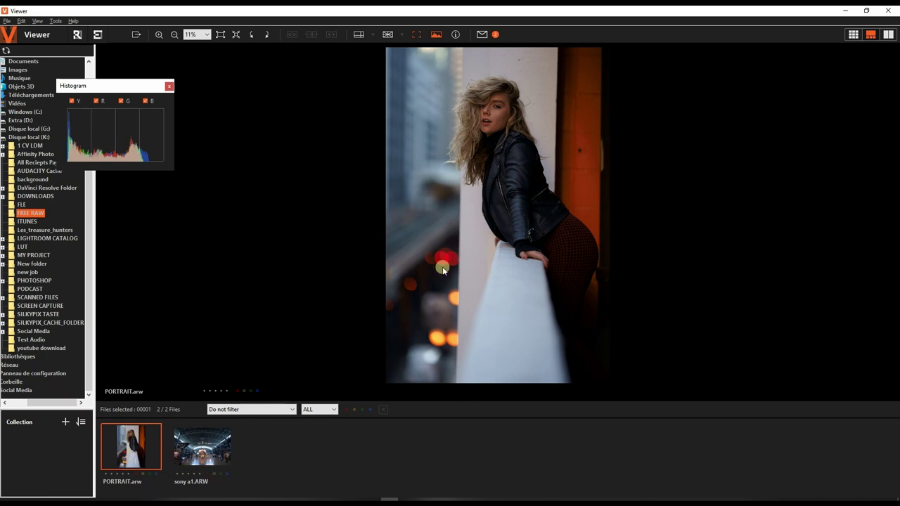
Step: Hide the histogram and open PORTRAIT.arw in the Edit workspace
{"action": "left_click", "coordinate": [170, 87]}
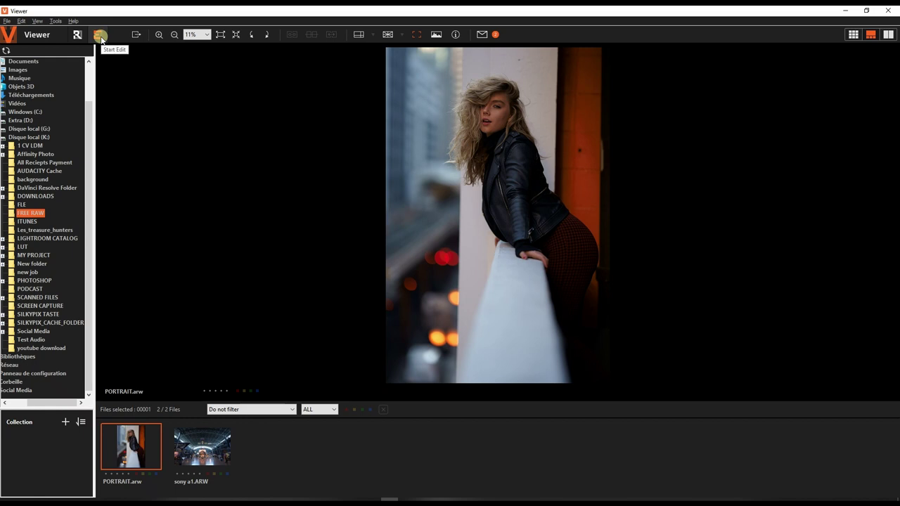
{"action": "left_click", "coordinate": [100, 37]}
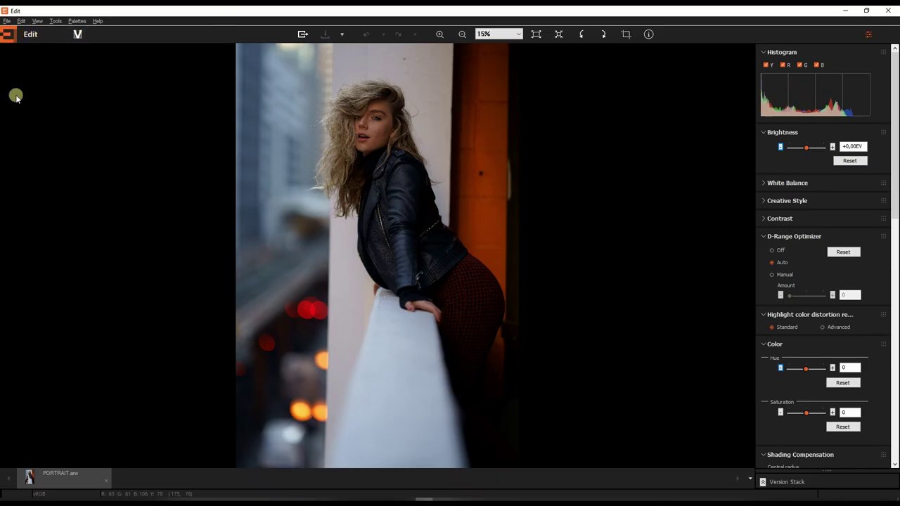
{"action": "left_click", "coordinate": [6, 21]}
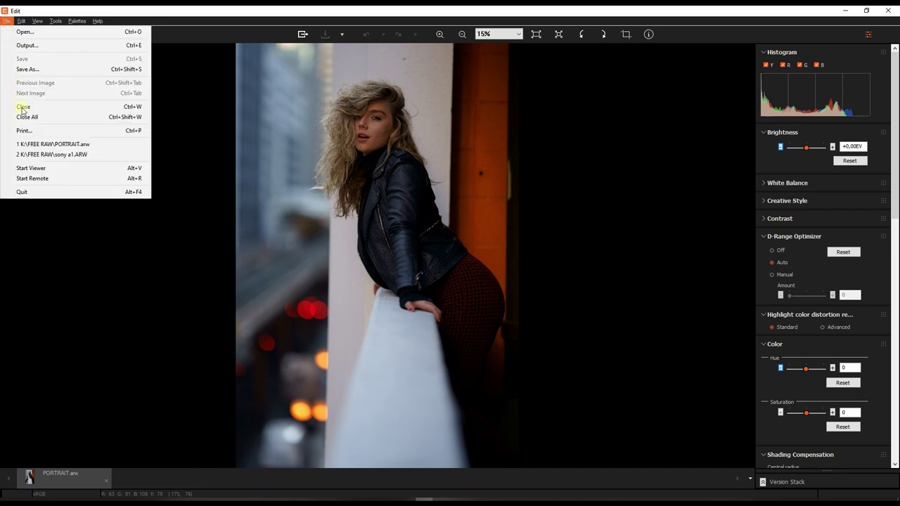
{"action": "mouse_move", "coordinate": [28, 26]}
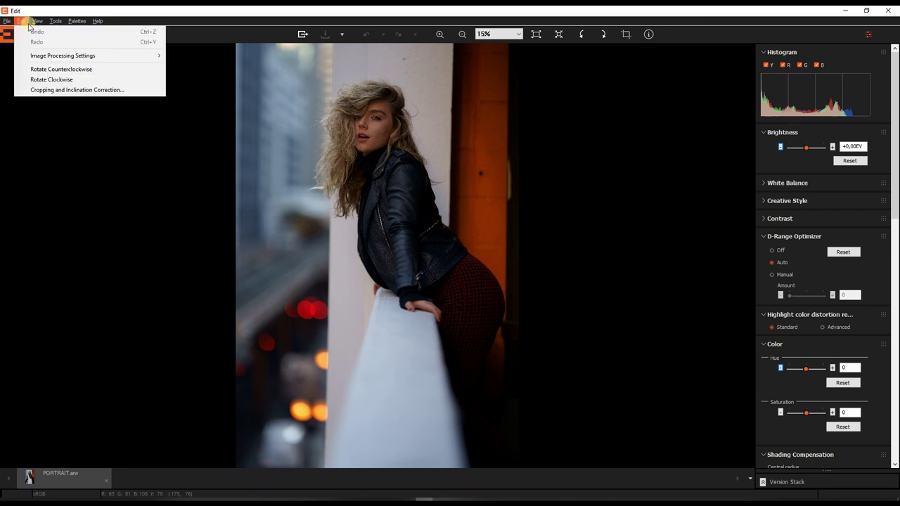
{"action": "mouse_move", "coordinate": [73, 24]}
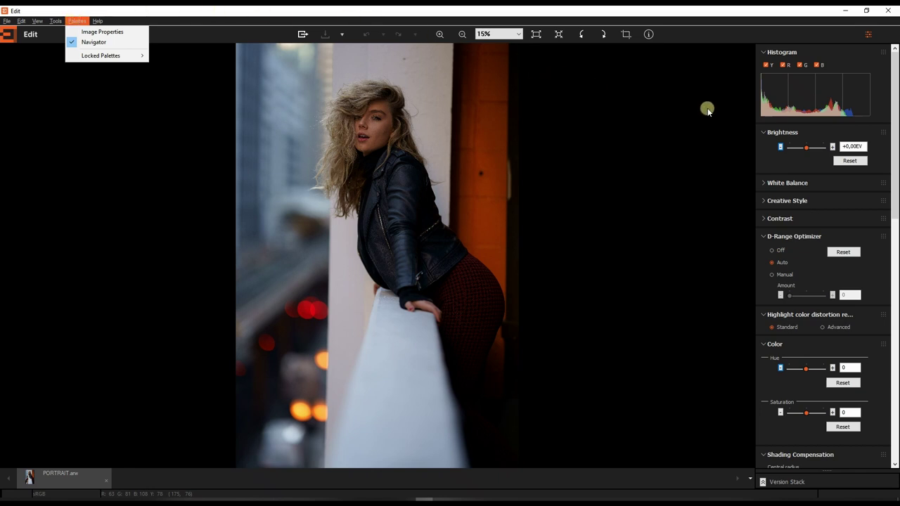
{"action": "left_click", "coordinate": [689, 195]}
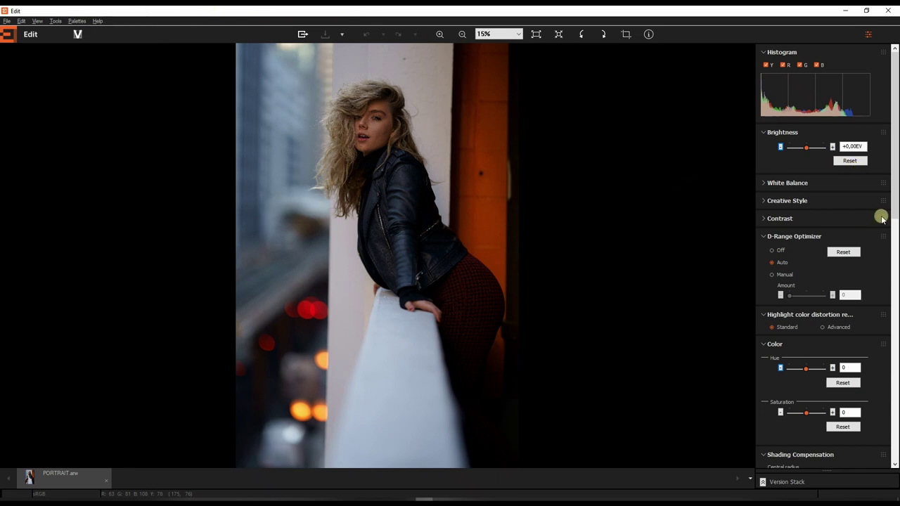
{"action": "scroll", "coordinate": [845, 224], "scroll_direction": "down", "scroll_amount": 5}
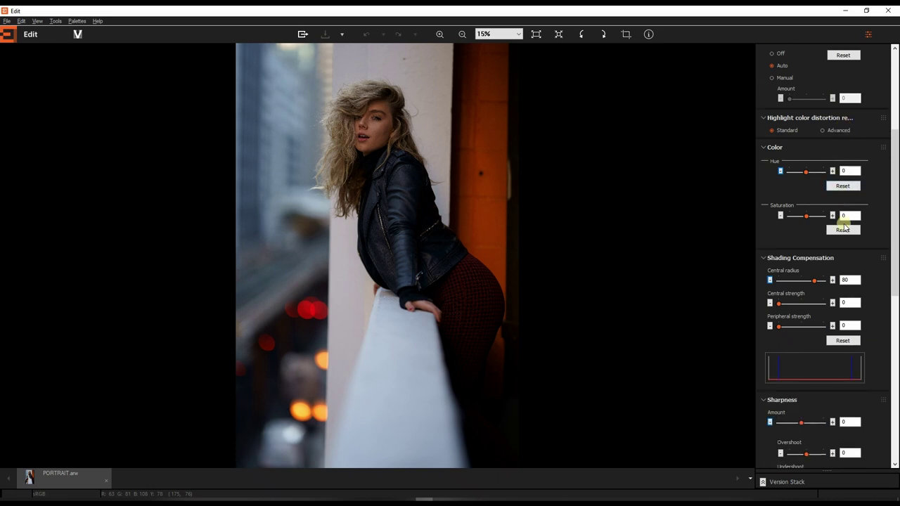
{"action": "scroll", "coordinate": [844, 224], "scroll_direction": "up", "scroll_amount": 2}
{"action": "scroll", "coordinate": [844, 224], "scroll_direction": "up", "scroll_amount": 3}
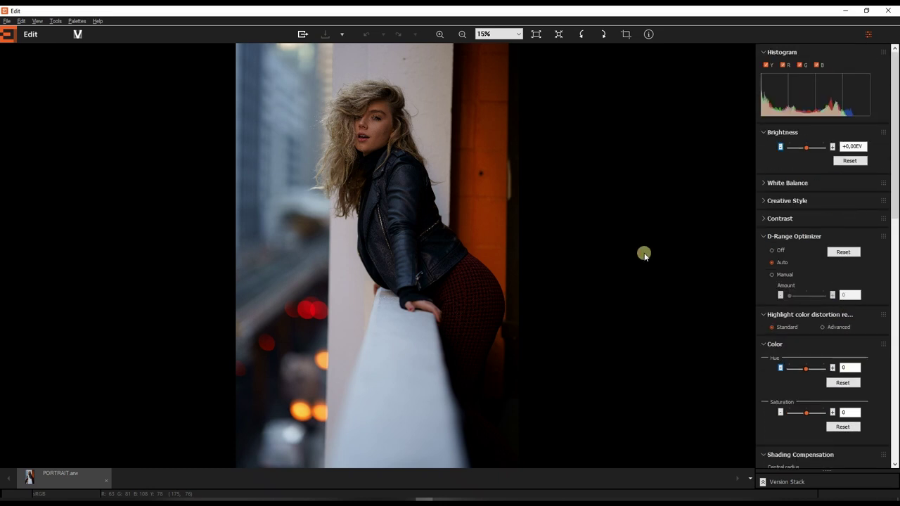
Step: Inspect the jacket zipper and face at 100% zoom, then fit the whole photo again
{"action": "left_click", "coordinate": [462, 35]}
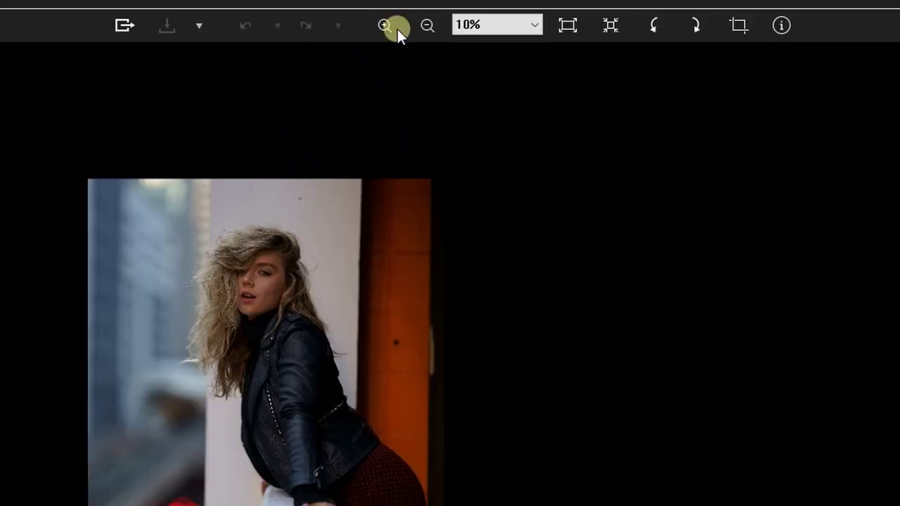
{"action": "left_click", "coordinate": [439, 35]}
{"action": "left_click", "coordinate": [439, 35]}
{"action": "left_click", "coordinate": [439, 35]}
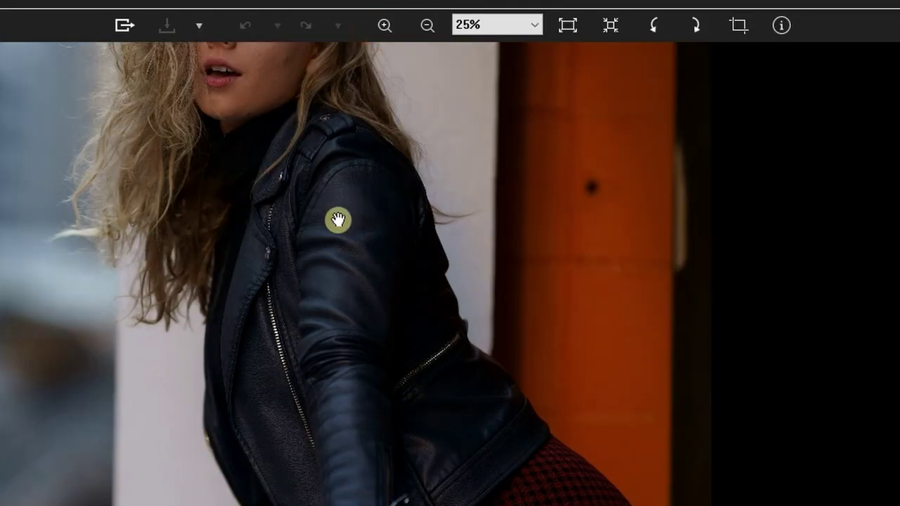
{"action": "left_click_drag", "start_coordinate": [337, 220], "coordinate": [473, 428]}
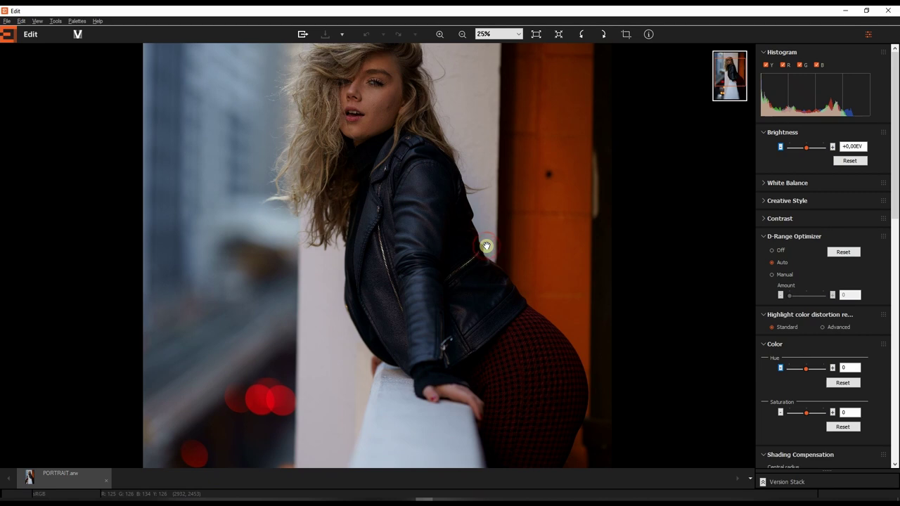
{"action": "scroll", "coordinate": [486, 246], "scroll_direction": "down", "scroll_amount": 2}
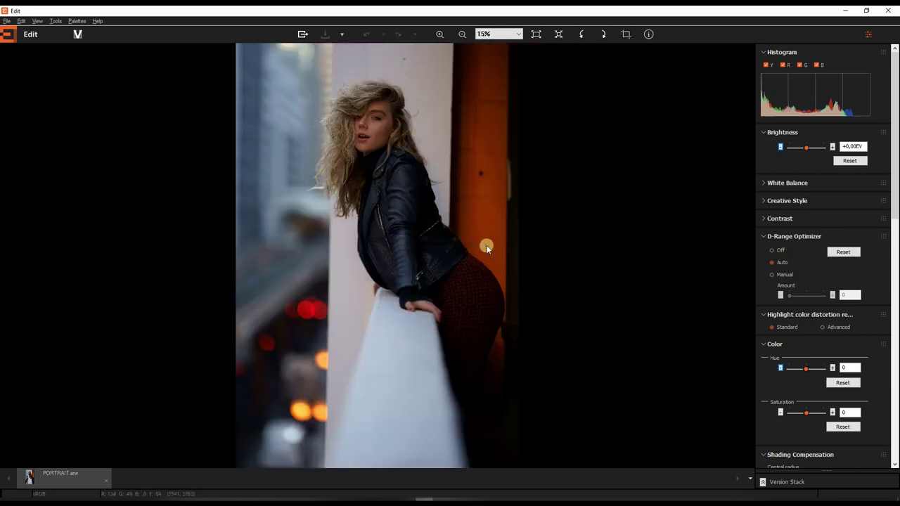
{"action": "left_click", "coordinate": [439, 35]}
{"action": "left_click", "coordinate": [440, 35]}
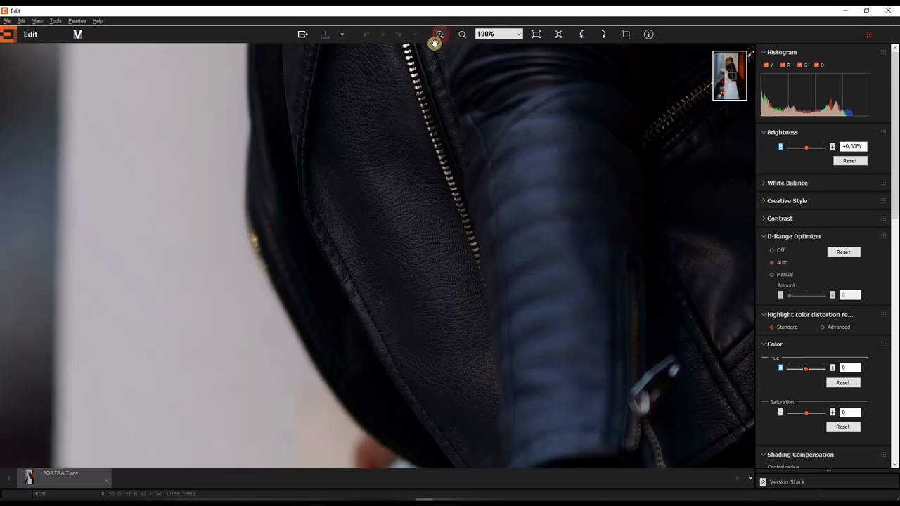
{"action": "left_click_drag", "start_coordinate": [428, 48], "coordinate": [402, 184]}
{"action": "left_click_drag", "start_coordinate": [409, 111], "coordinate": [433, 453]}
{"action": "left_click_drag", "start_coordinate": [449, 213], "coordinate": [450, 297]}
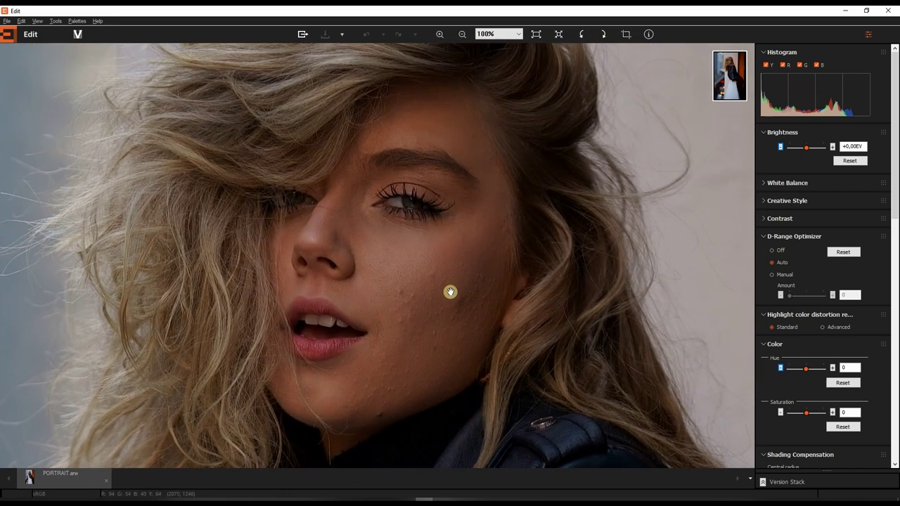
{"action": "double_click", "coordinate": [450, 292]}
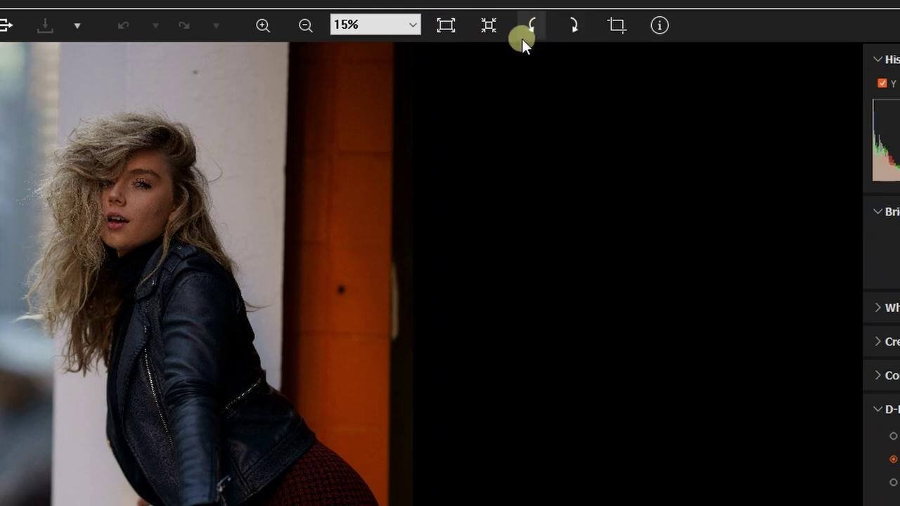
Step: Rotate the portrait 180° counterclockwise, then turn it back upright
{"action": "left_click", "coordinate": [524, 37]}
{"action": "left_click", "coordinate": [532, 31]}
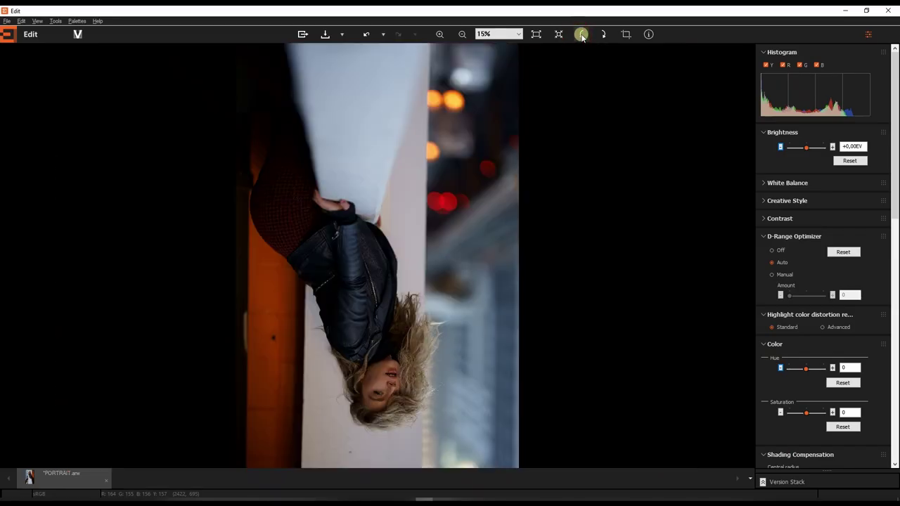
{"action": "left_click", "coordinate": [582, 37]}
{"action": "left_click", "coordinate": [580, 35]}
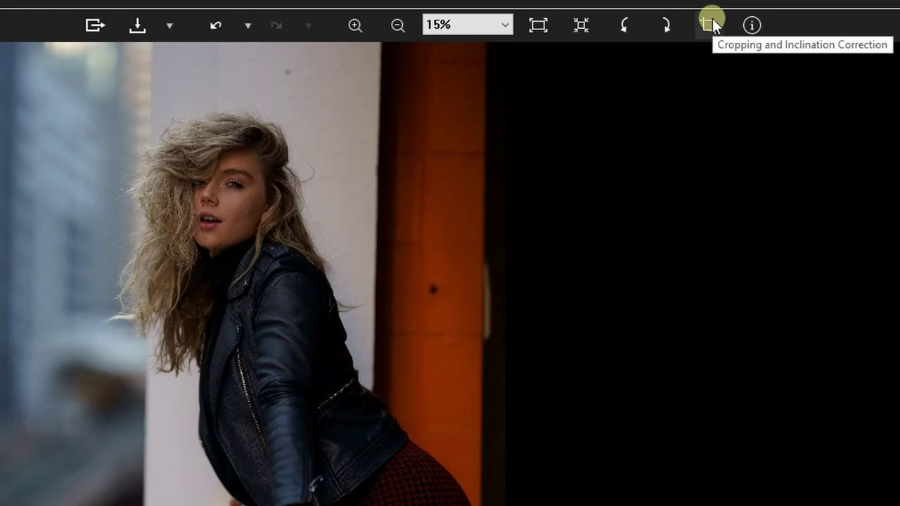
Step: Crop the portrait with a Custom aspect ratio to 3852 × 5414 pixels around the woman
{"action": "left_click", "coordinate": [623, 35]}
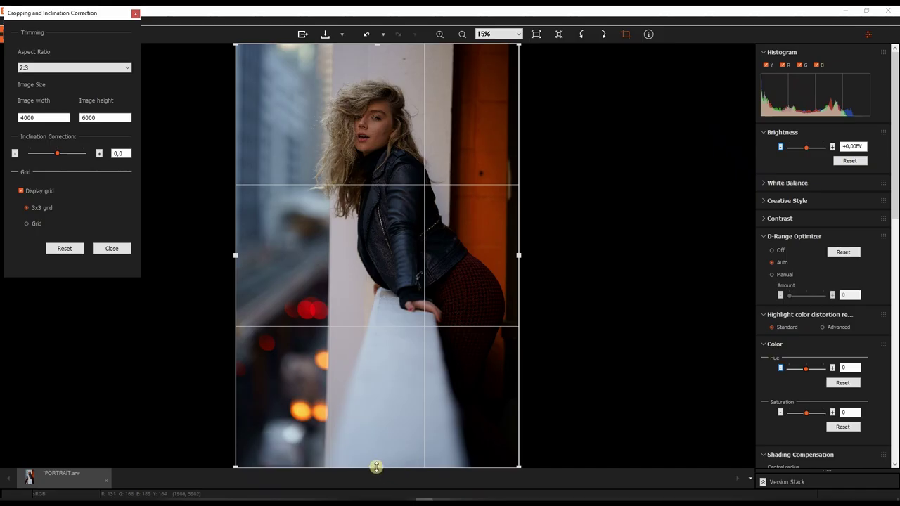
{"action": "left_click_drag", "start_coordinate": [376, 466], "coordinate": [375, 442]}
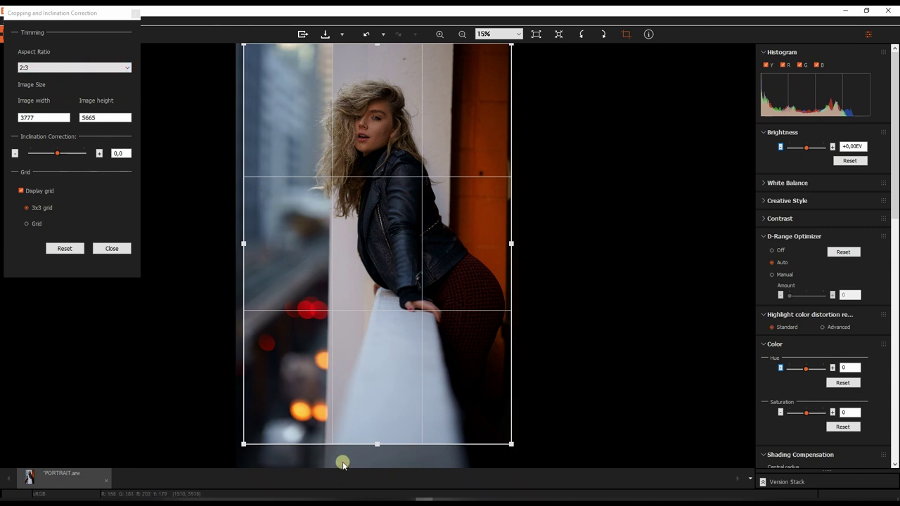
{"action": "left_click_drag", "start_coordinate": [377, 441], "coordinate": [376, 442]}
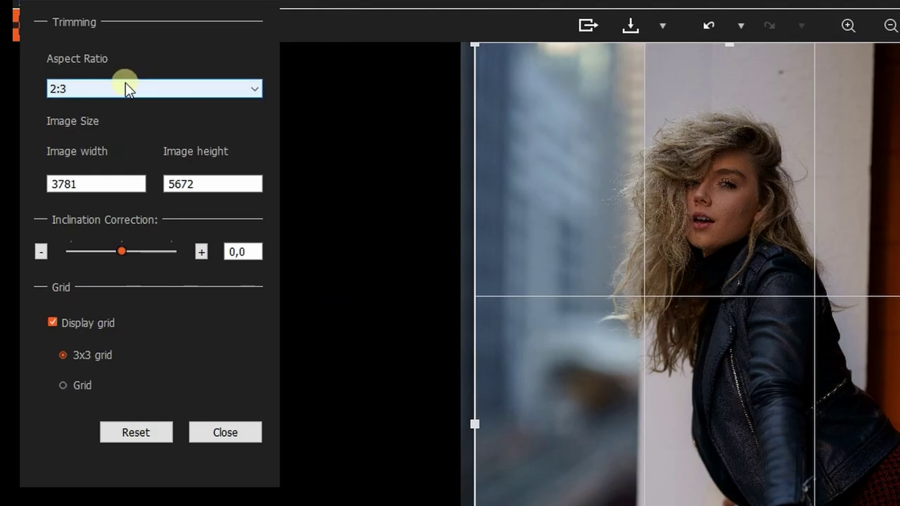
{"action": "left_click", "coordinate": [121, 90]}
{"action": "left_click", "coordinate": [110, 109]}
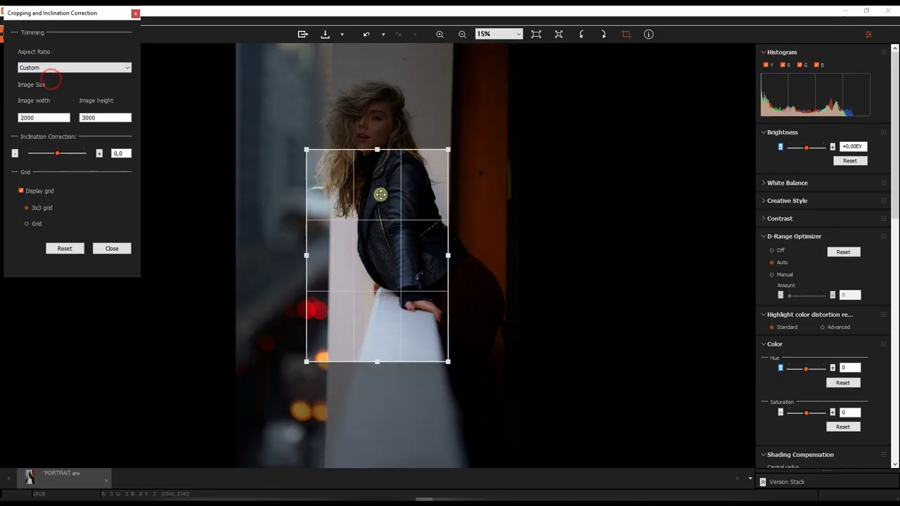
{"action": "left_click_drag", "start_coordinate": [306, 150], "coordinate": [233, 38]}
{"action": "left_click_drag", "start_coordinate": [448, 202], "coordinate": [509, 218]}
{"action": "left_click_drag", "start_coordinate": [371, 361], "coordinate": [370, 426]}
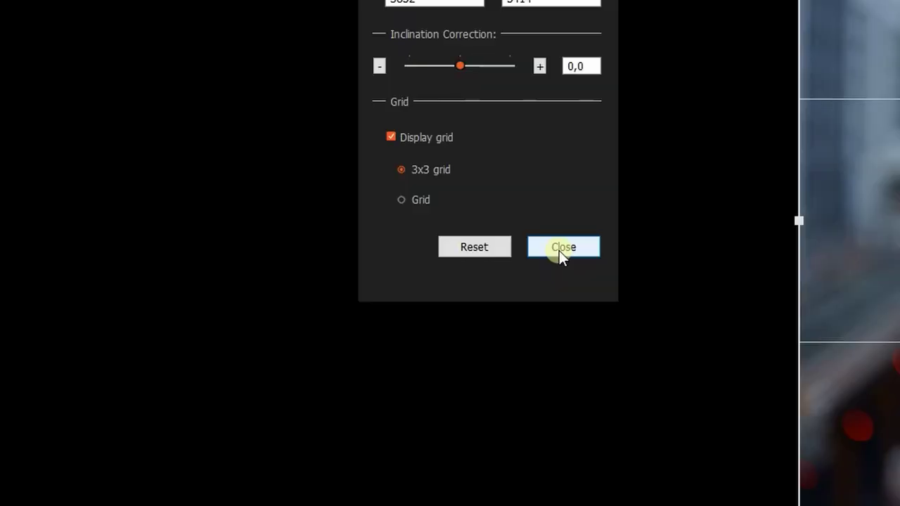
{"action": "left_click", "coordinate": [560, 249]}
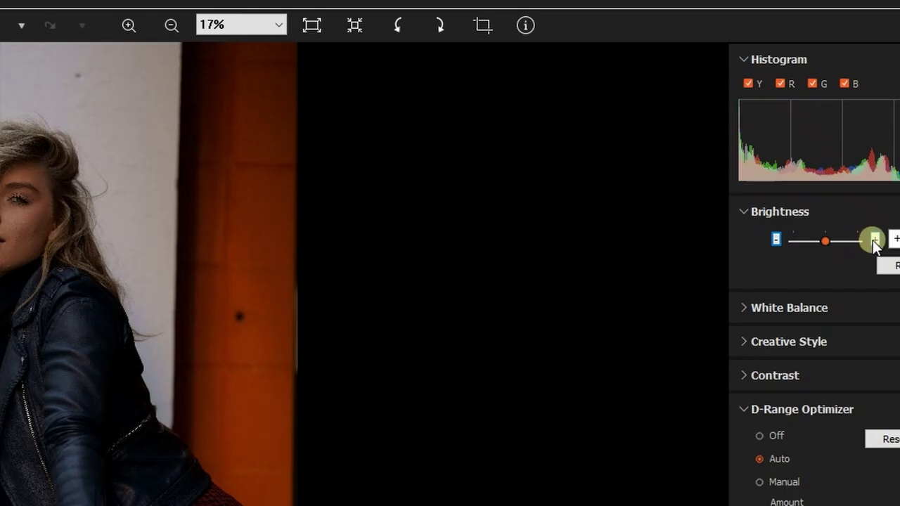
Step: Raise Brightness two steps to +0.67EV and collapse the Brightness palette
{"action": "left_click", "coordinate": [832, 147]}
{"action": "left_click", "coordinate": [832, 146]}
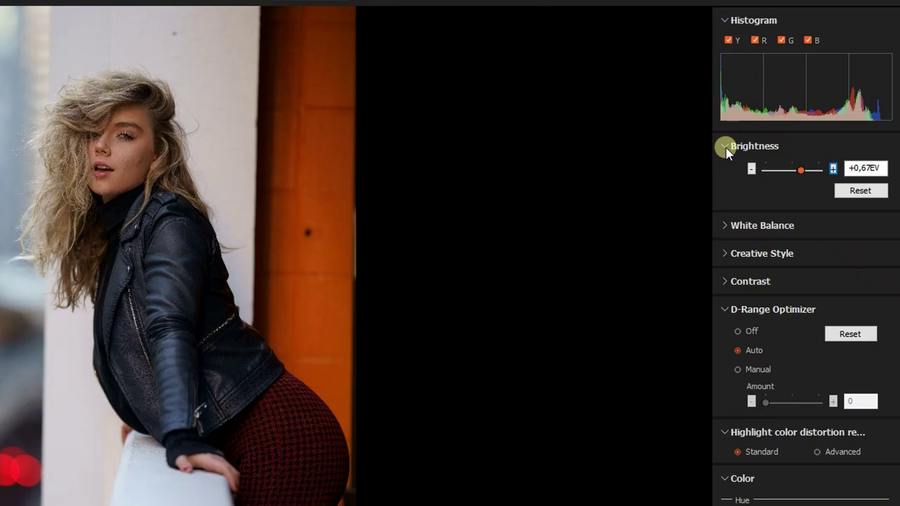
{"action": "left_click", "coordinate": [763, 133]}
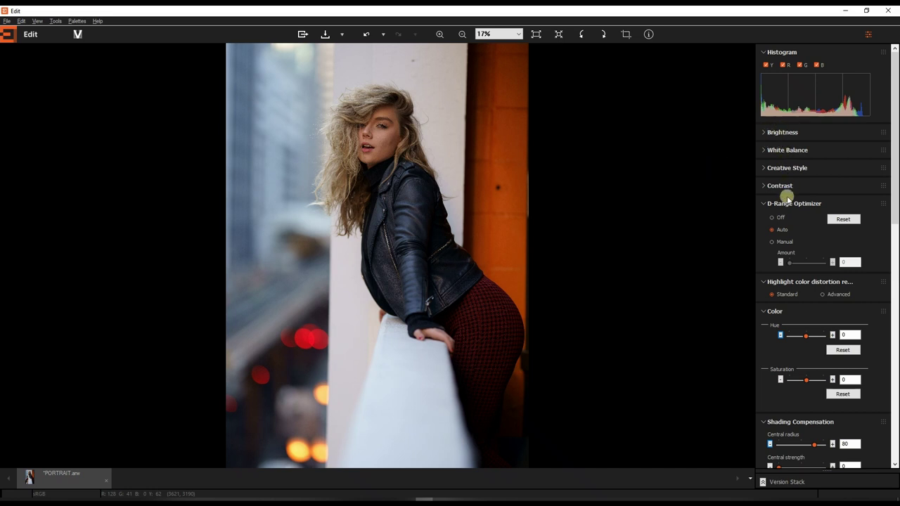
Step: Expand White Balance and select the Auto preset
{"action": "left_click", "coordinate": [762, 150]}
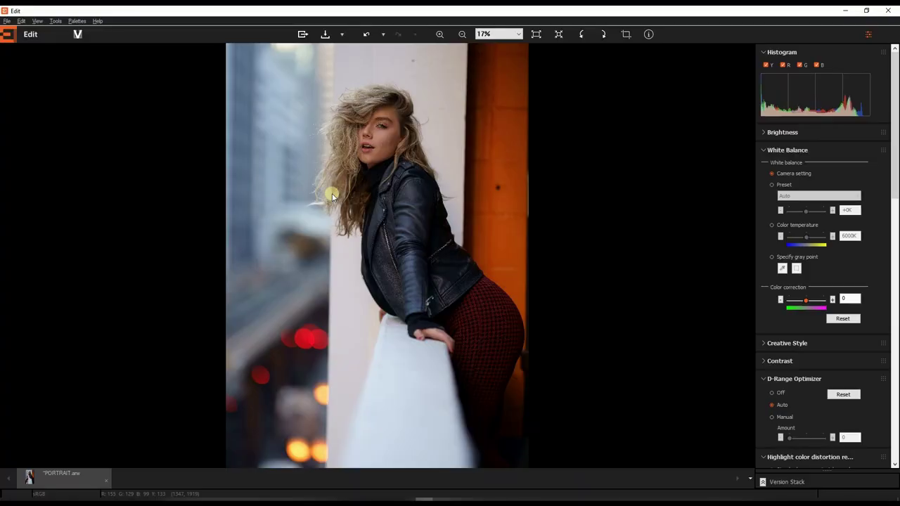
{"action": "left_click", "coordinate": [771, 185]}
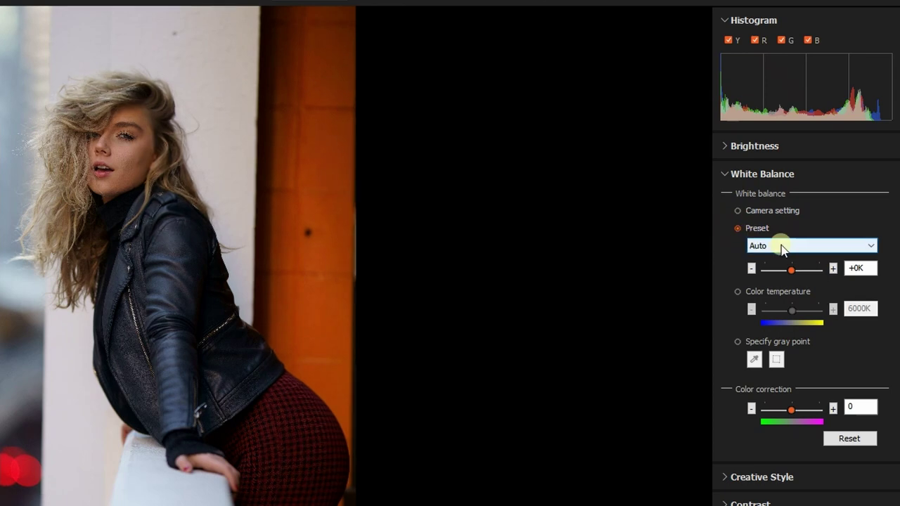
{"action": "left_click", "coordinate": [780, 248]}
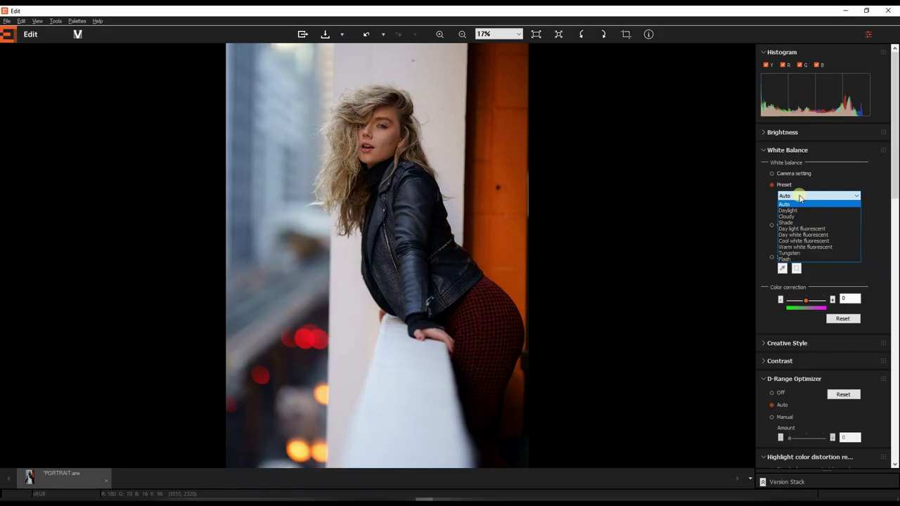
{"action": "left_click", "coordinate": [781, 247]}
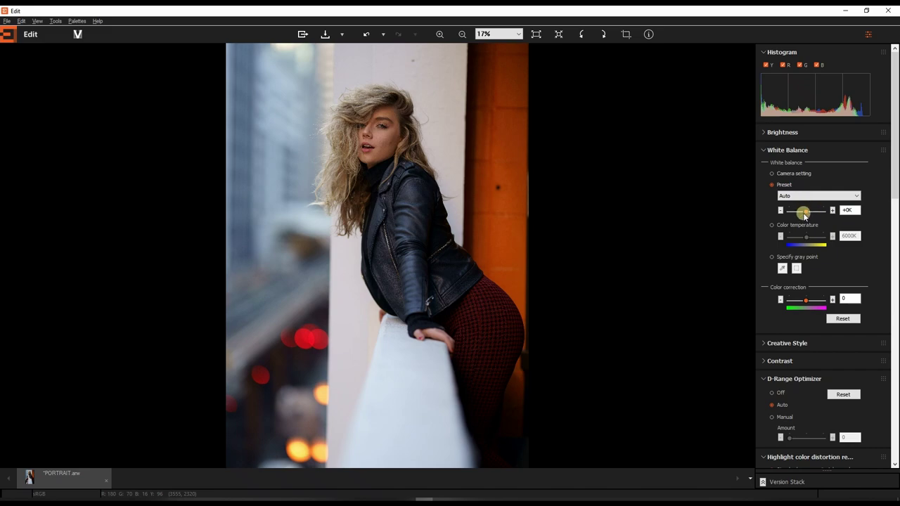
Step: Try color temperatures of 7625K and 2100K and a gray point, then return to Auto
{"action": "left_click", "coordinate": [772, 225]}
{"action": "left_click_drag", "start_coordinate": [806, 236], "coordinate": [813, 237]}
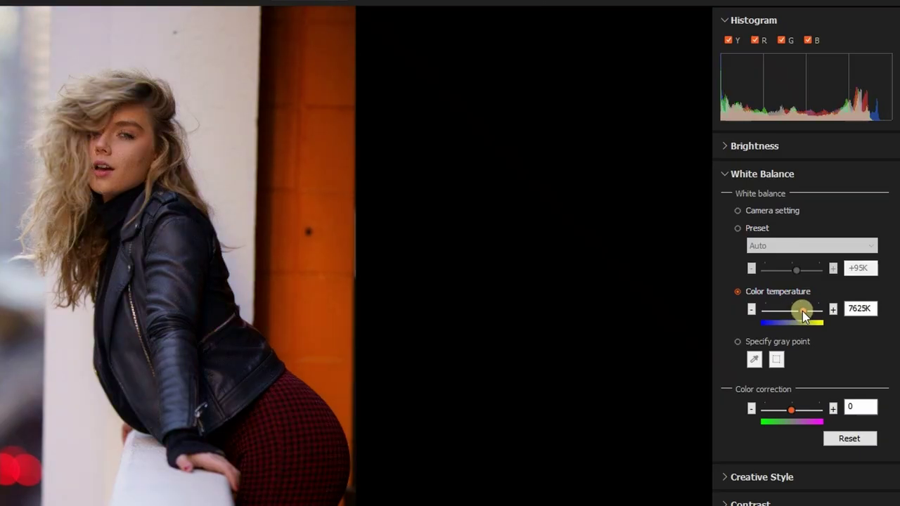
{"action": "left_click_drag", "start_coordinate": [804, 310], "coordinate": [763, 324]}
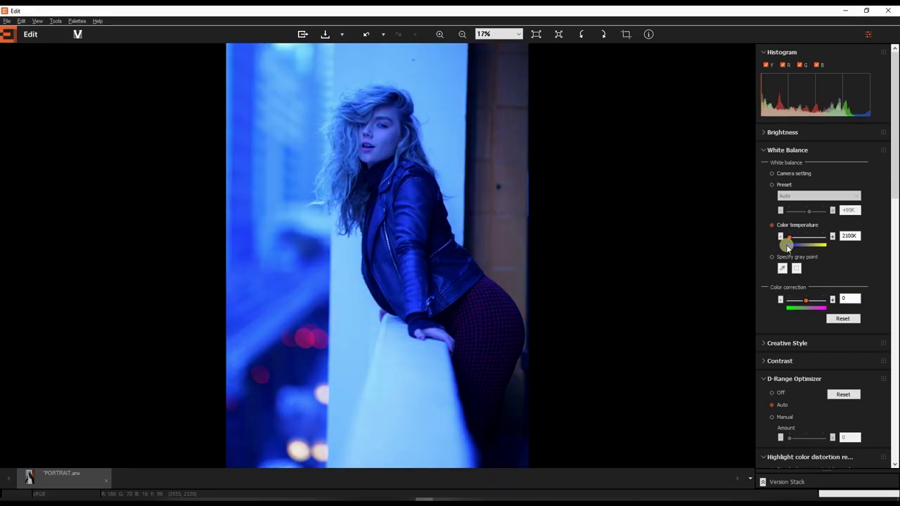
{"action": "left_click", "coordinate": [771, 184]}
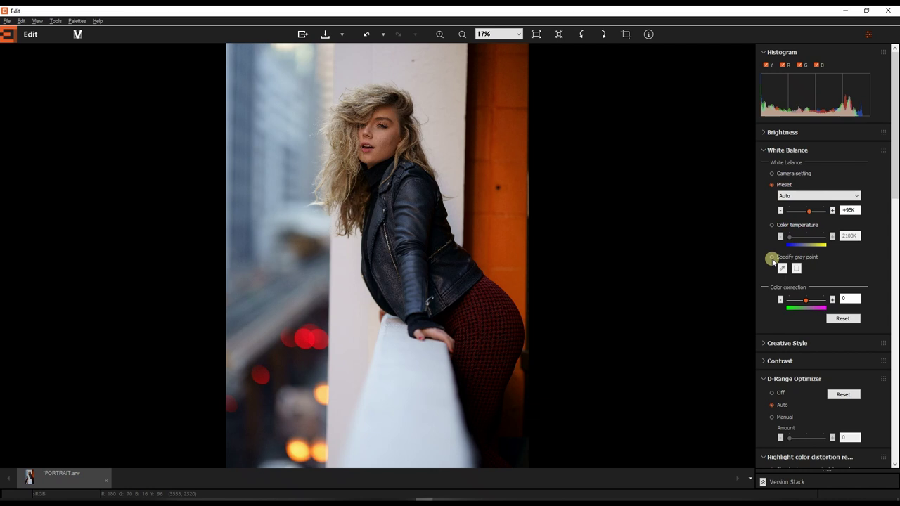
{"action": "left_click", "coordinate": [771, 258]}
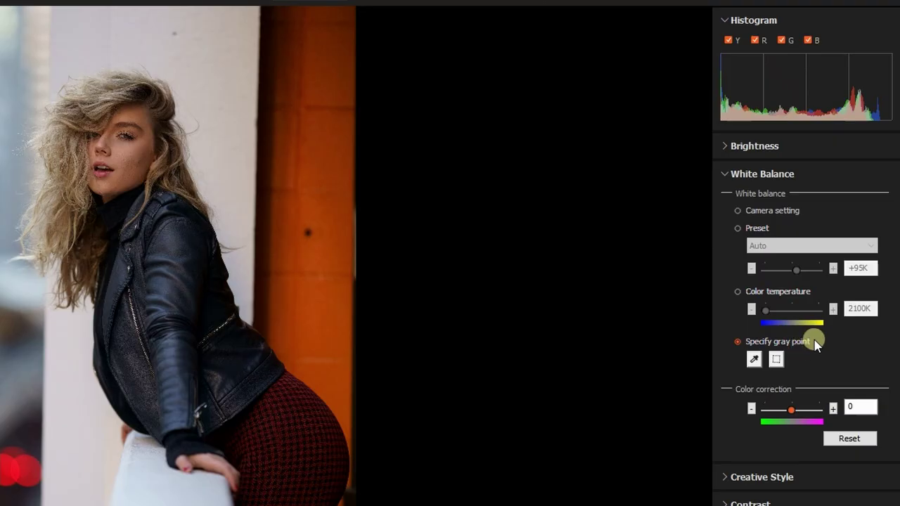
{"action": "left_click", "coordinate": [782, 268]}
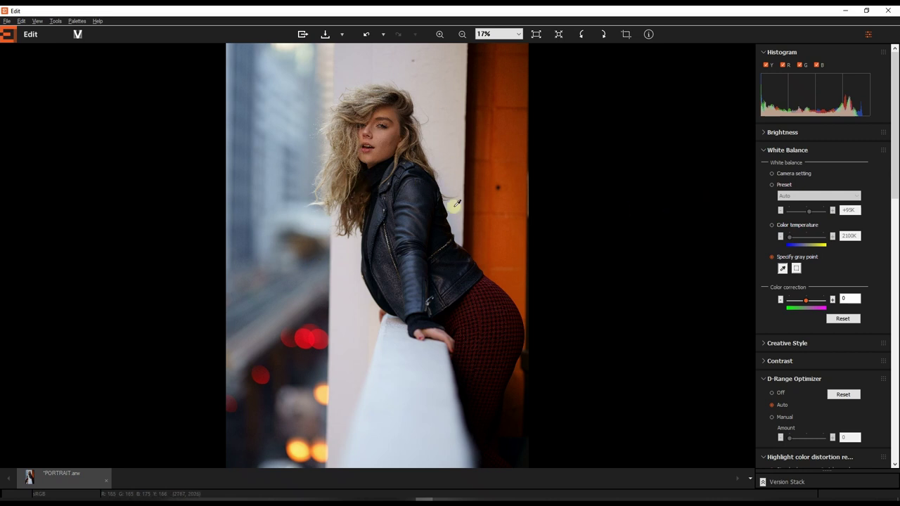
{"action": "left_click", "coordinate": [771, 184]}
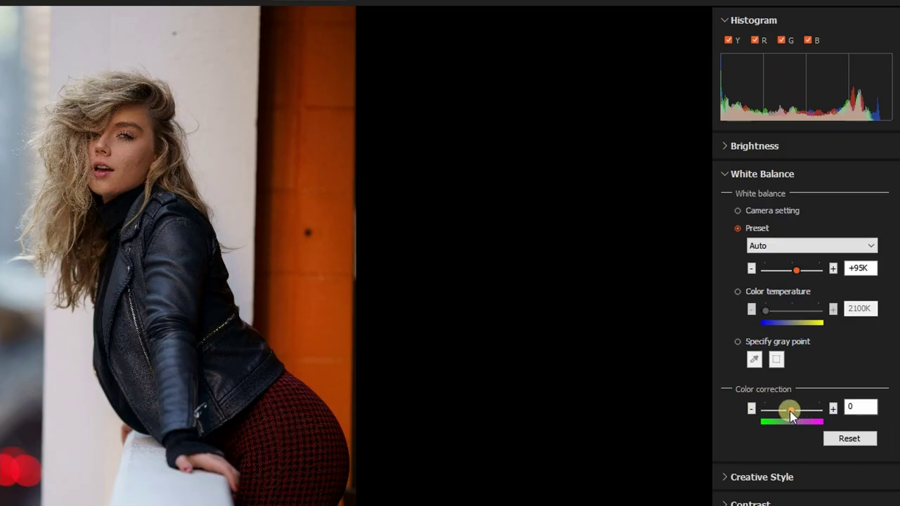
Step: Test magenta 30 and green -19 color correction, then reset it to 0 and collapse
{"action": "left_click_drag", "start_coordinate": [791, 413], "coordinate": [821, 413]}
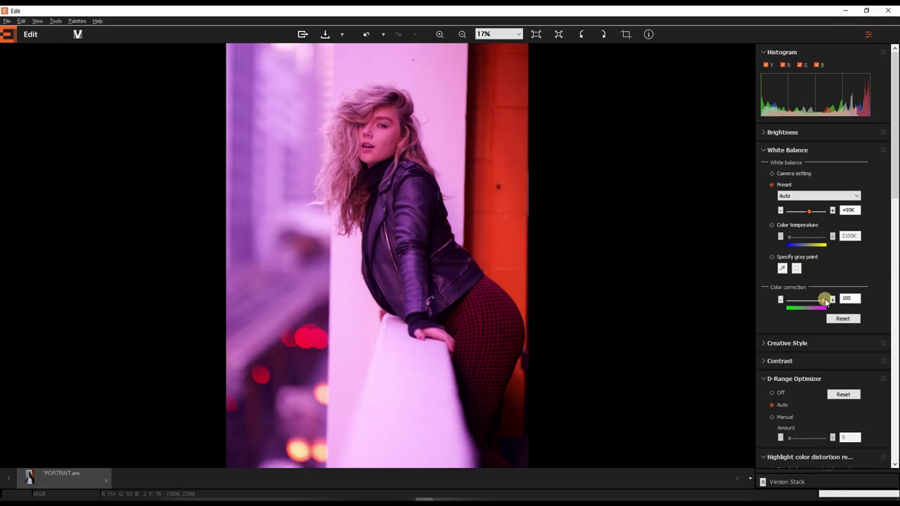
{"action": "left_click_drag", "start_coordinate": [826, 301], "coordinate": [806, 301]}
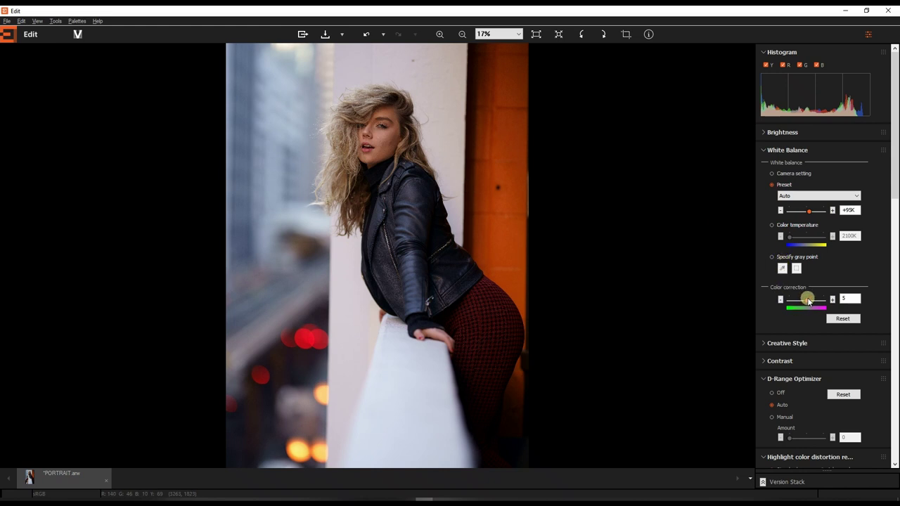
{"action": "left_click_drag", "start_coordinate": [808, 300], "coordinate": [811, 299]}
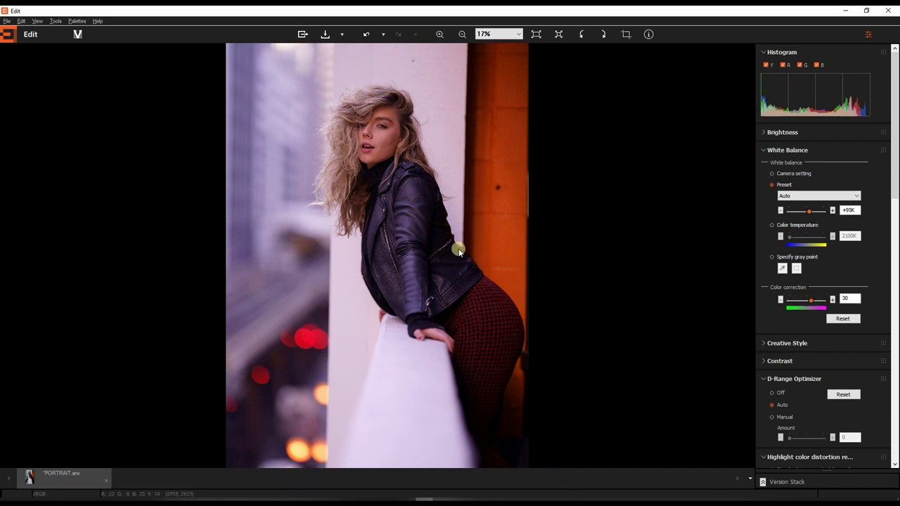
{"action": "left_click_drag", "start_coordinate": [810, 301], "coordinate": [805, 308]}
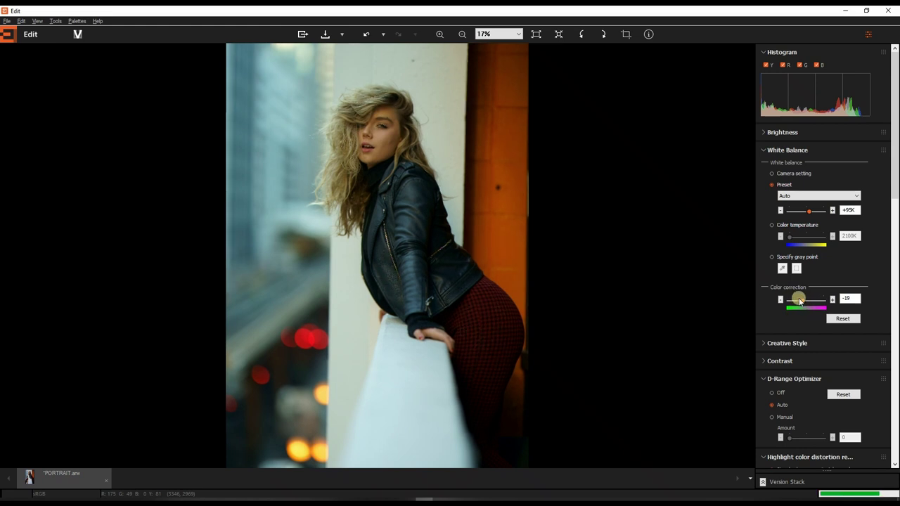
{"action": "left_click", "coordinate": [843, 320]}
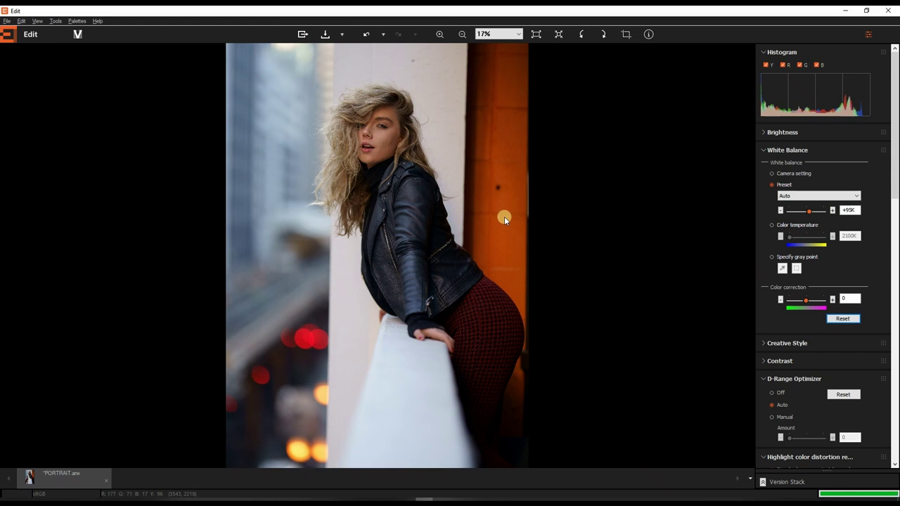
{"action": "left_click", "coordinate": [764, 150]}
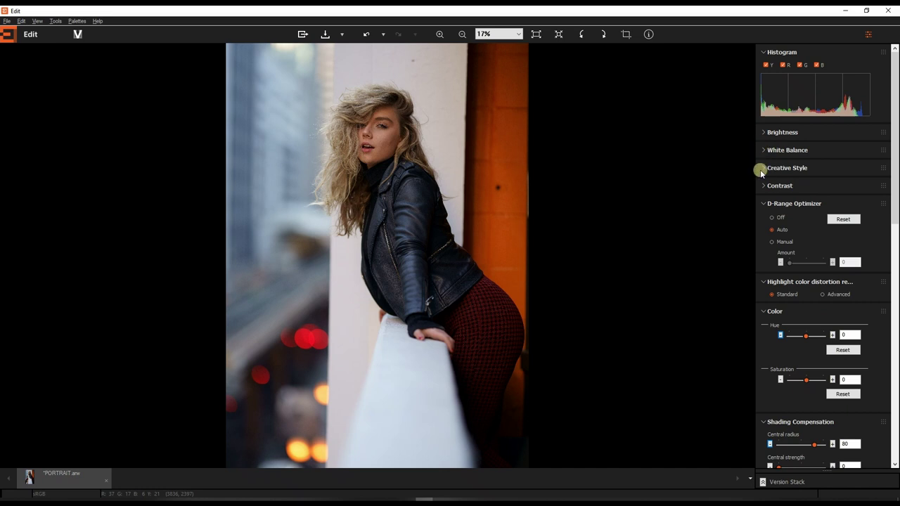
Step: Try the Clear, Night view, Neutral and Autumn leaves creative styles on the portrait
{"action": "left_click", "coordinate": [761, 168]}
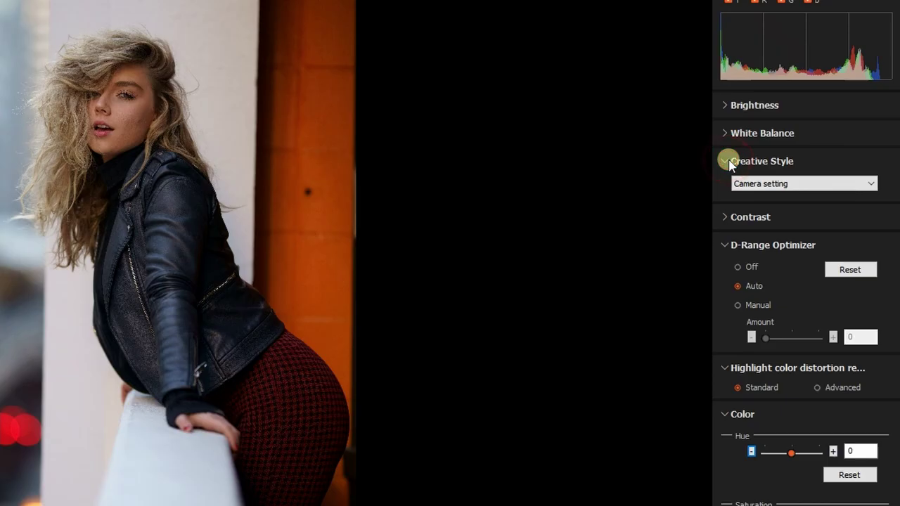
{"action": "left_click", "coordinate": [750, 185]}
{"action": "left_click", "coordinate": [755, 190]}
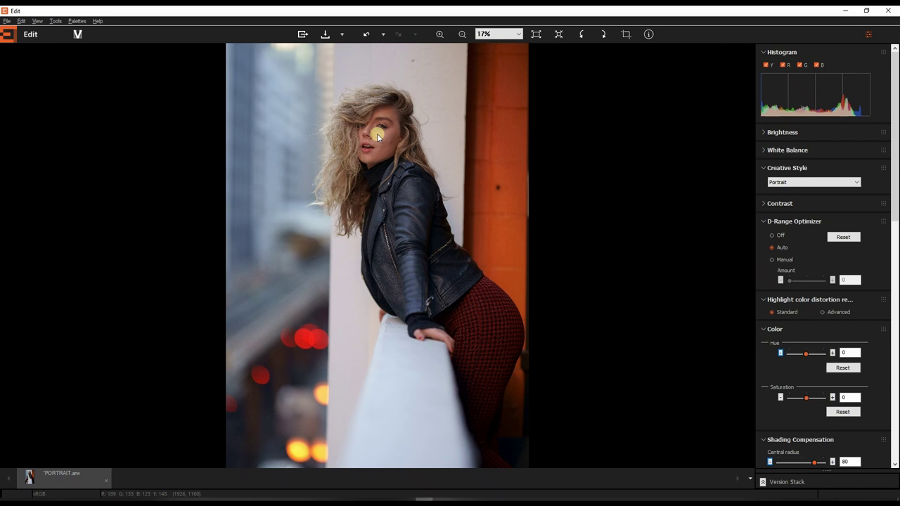
{"action": "left_click", "coordinate": [792, 182]}
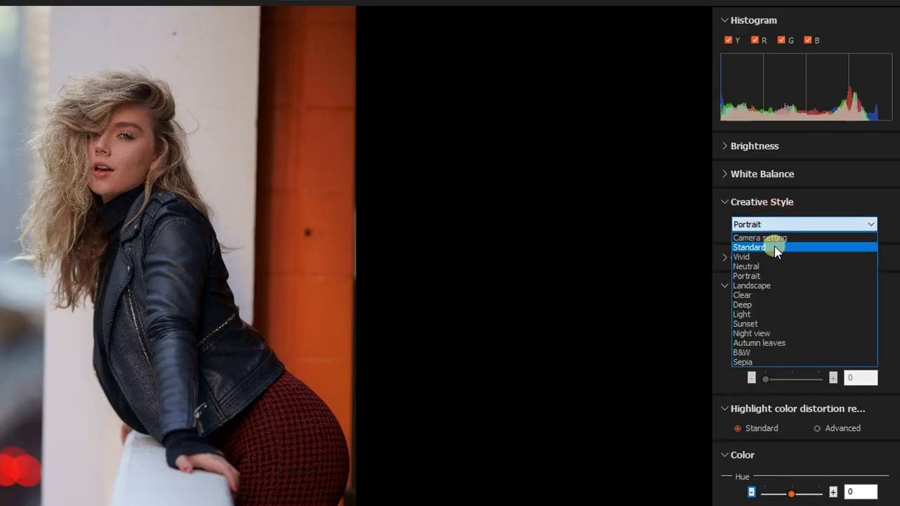
{"action": "left_click", "coordinate": [761, 296]}
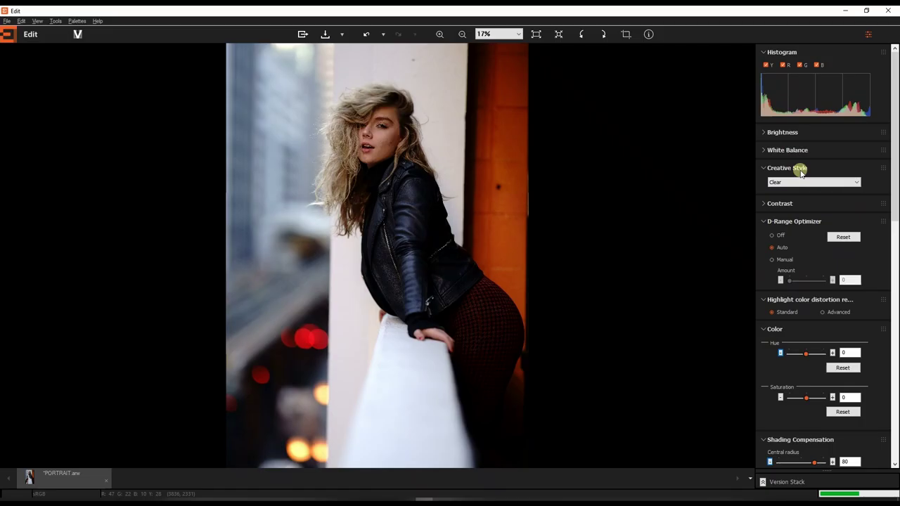
{"action": "left_click", "coordinate": [777, 224]}
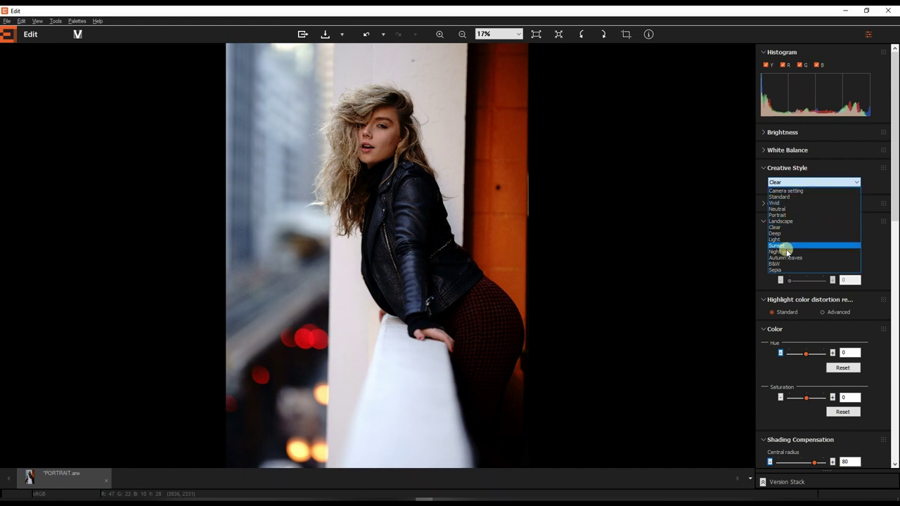
{"action": "left_click", "coordinate": [784, 252]}
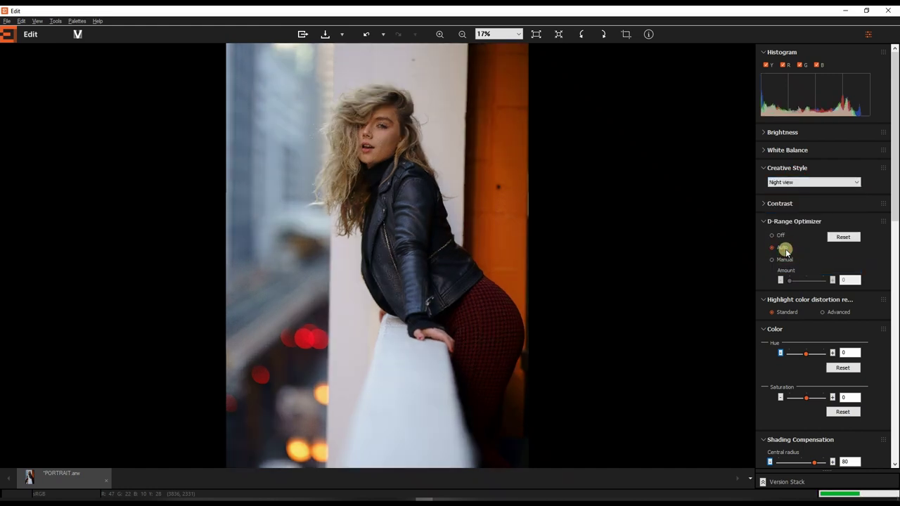
{"action": "left_click", "coordinate": [795, 182]}
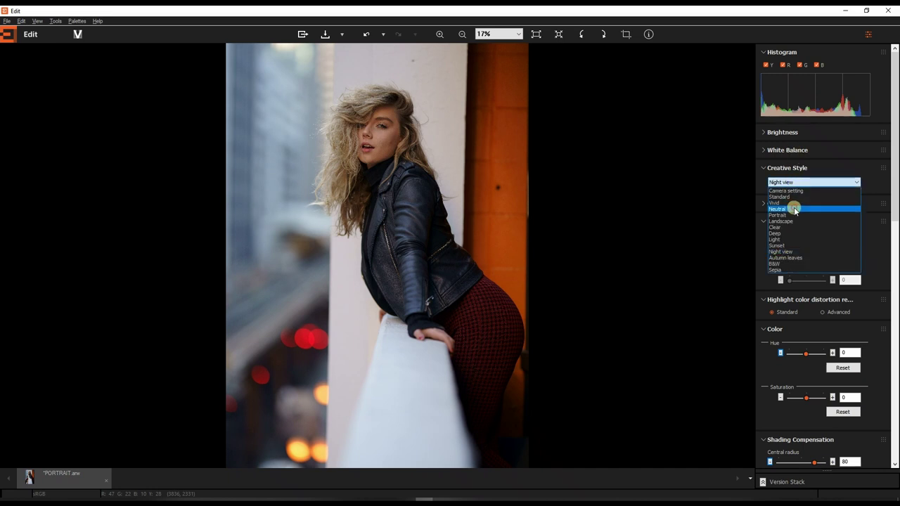
{"action": "left_click", "coordinate": [792, 209]}
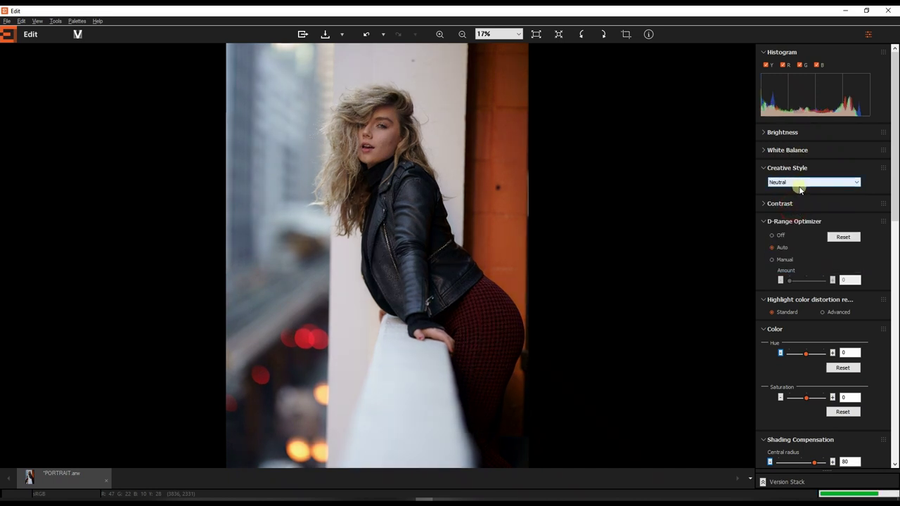
{"action": "left_click", "coordinate": [799, 187]}
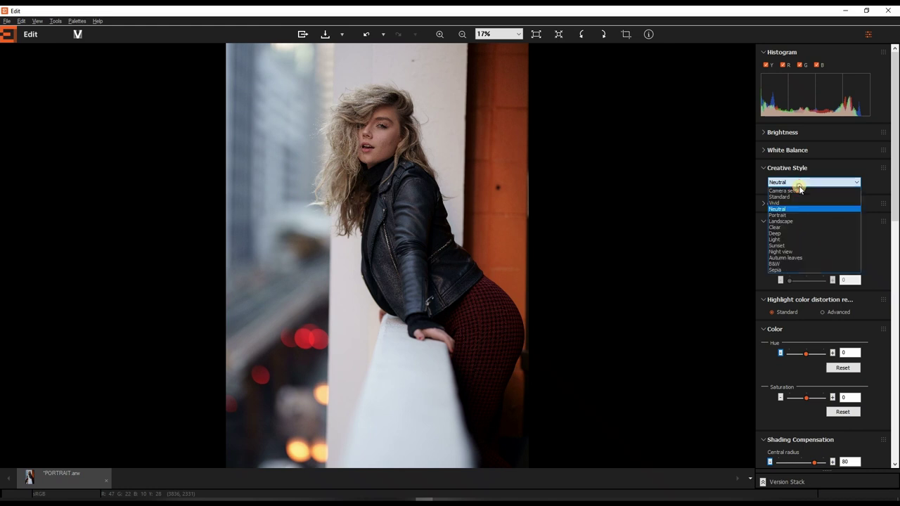
{"action": "left_click", "coordinate": [795, 258]}
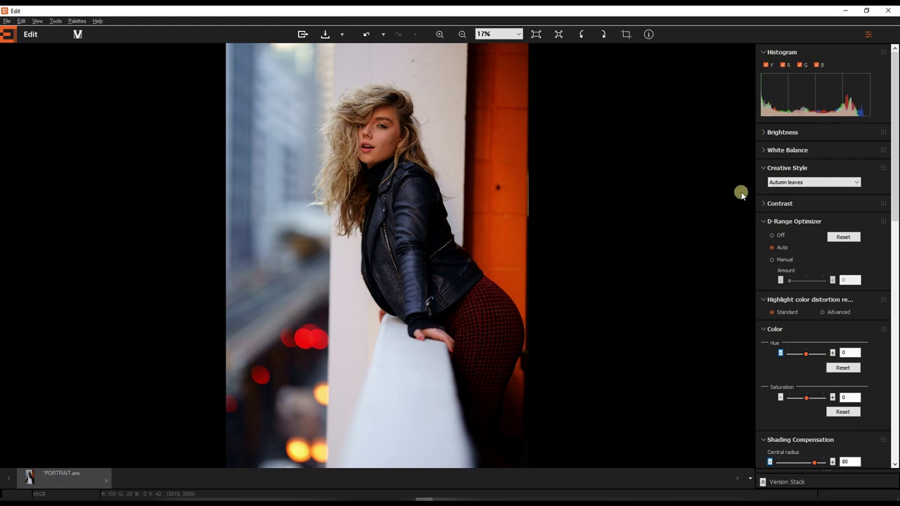
Step: Compare Standard and Portrait, then settle on Autumn leaves and collapse Creative Style
{"action": "left_click", "coordinate": [781, 182]}
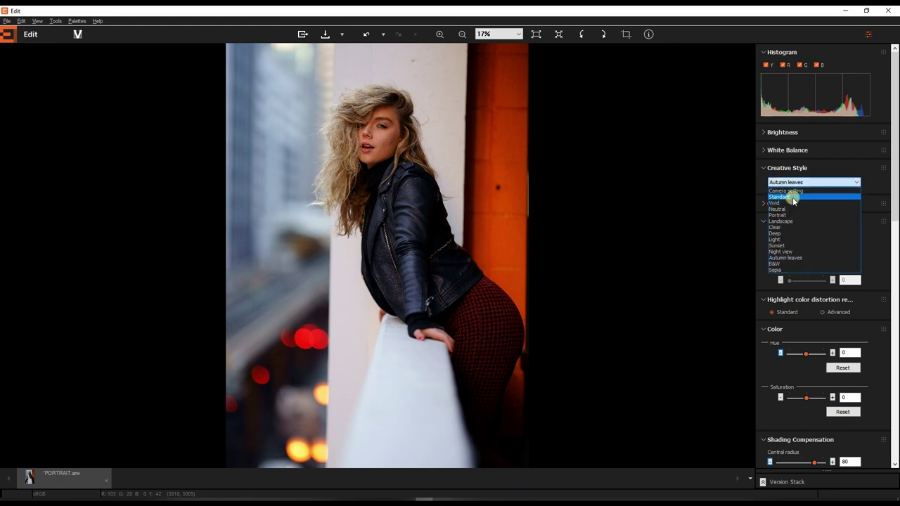
{"action": "left_click", "coordinate": [793, 198]}
{"action": "left_click", "coordinate": [793, 184]}
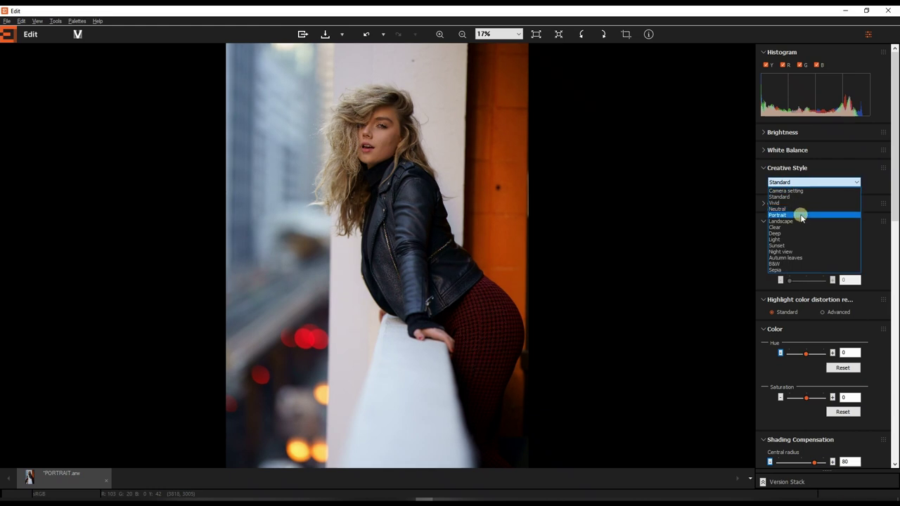
{"action": "left_click", "coordinate": [801, 215]}
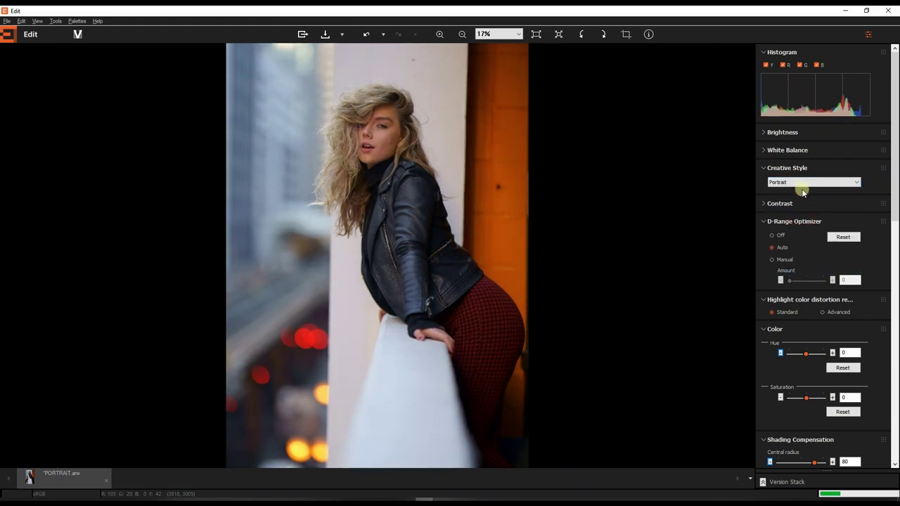
{"action": "left_click", "coordinate": [800, 184]}
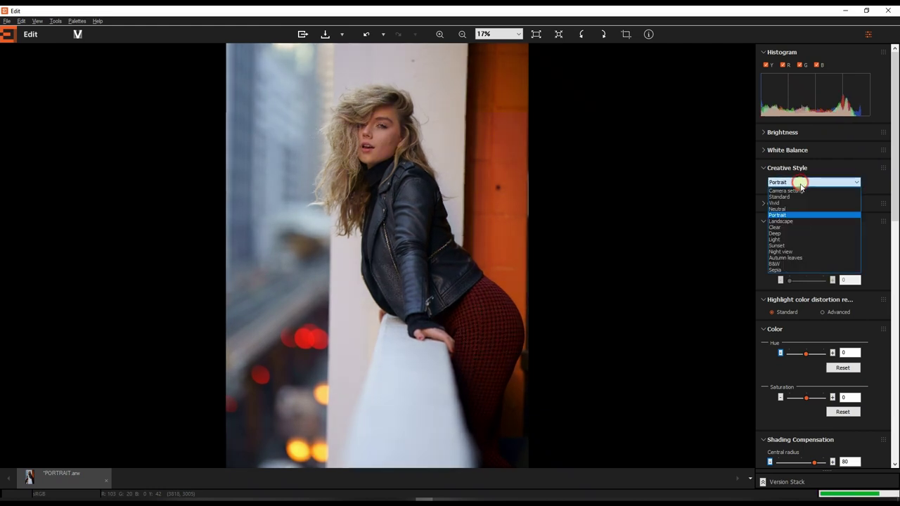
{"action": "left_click", "coordinate": [794, 234]}
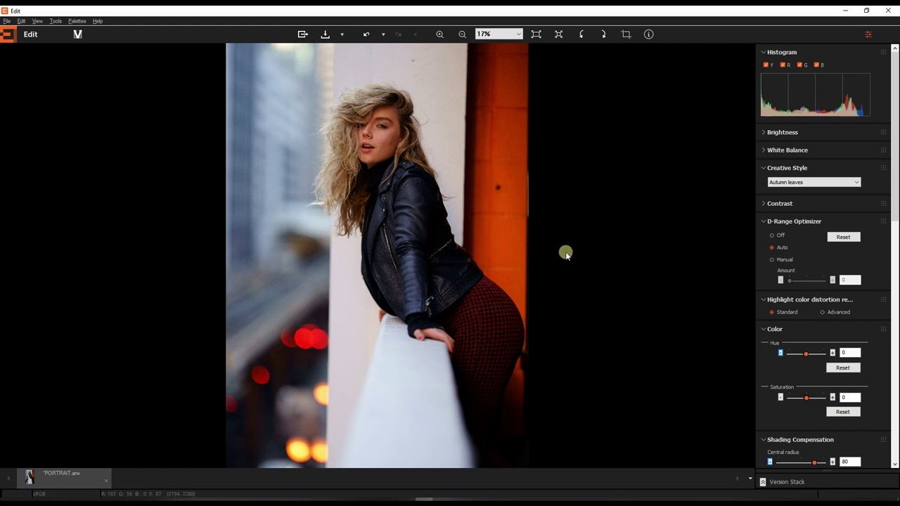
{"action": "left_click", "coordinate": [764, 170]}
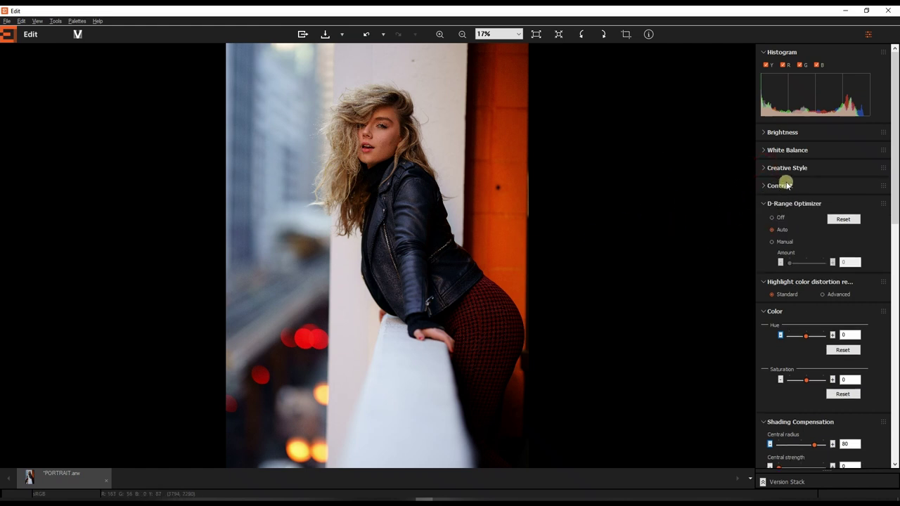
Step: Try darker Blacks and a higher Fade, then reset every Contrast value to 0
{"action": "left_click", "coordinate": [765, 186]}
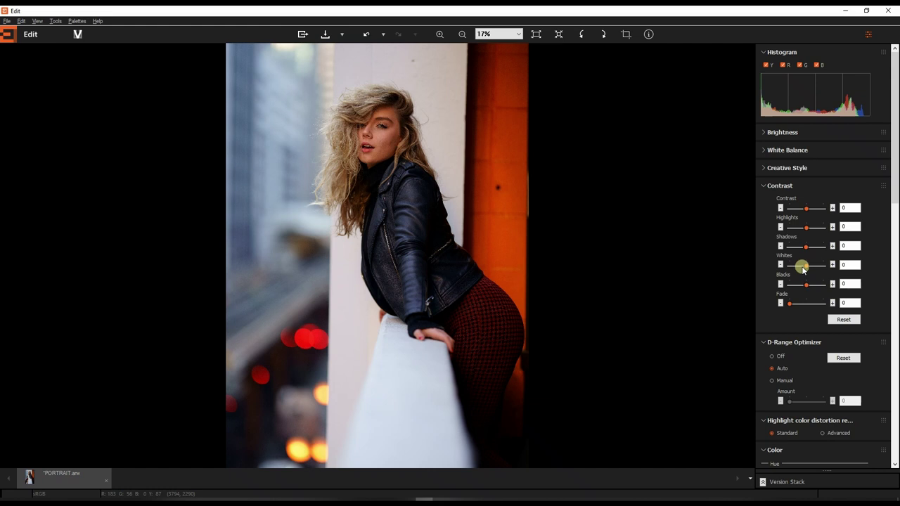
{"action": "left_click_drag", "start_coordinate": [806, 284], "coordinate": [816, 286]}
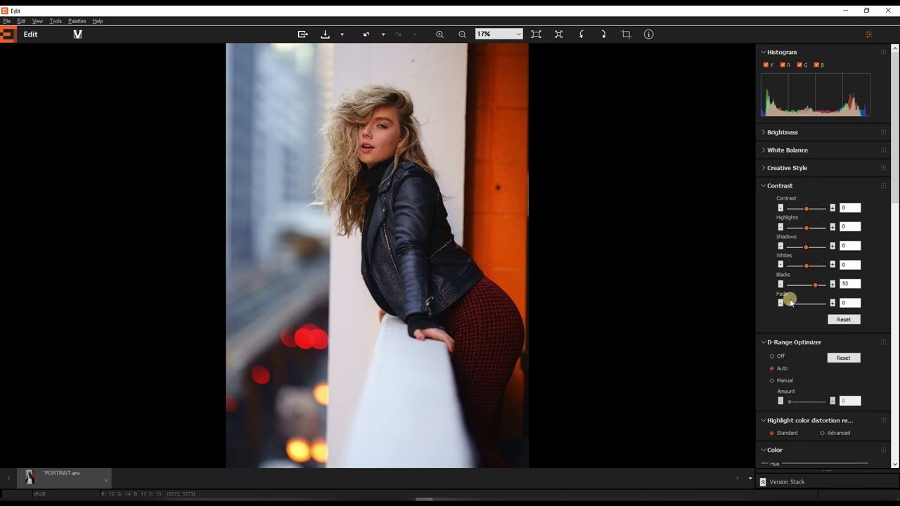
{"action": "mouse_move", "coordinate": [790, 301]}
{"action": "left_mouse_down"}
{"action": "mouse_move", "coordinate": [813, 305]}
{"action": "mouse_move", "coordinate": [785, 309]}
{"action": "left_mouse_up"}
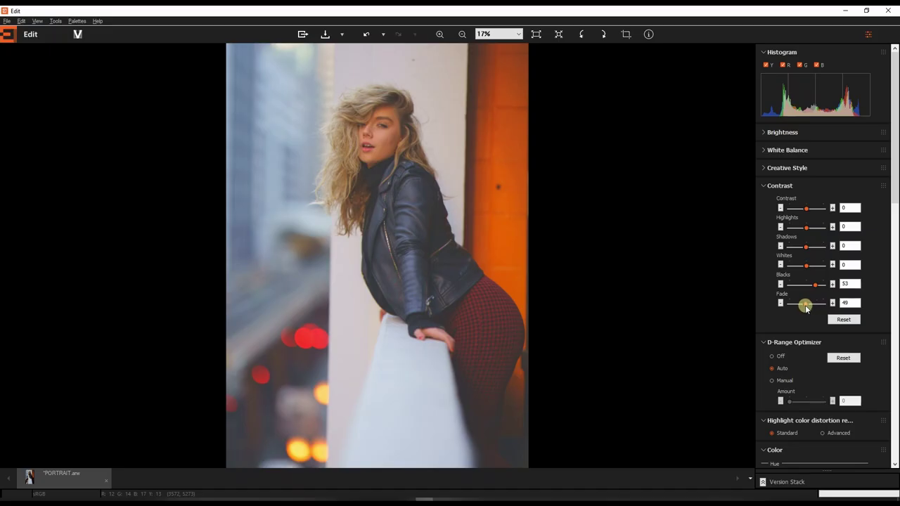
{"action": "left_click", "coordinate": [772, 358]}
{"action": "left_click", "coordinate": [847, 320]}
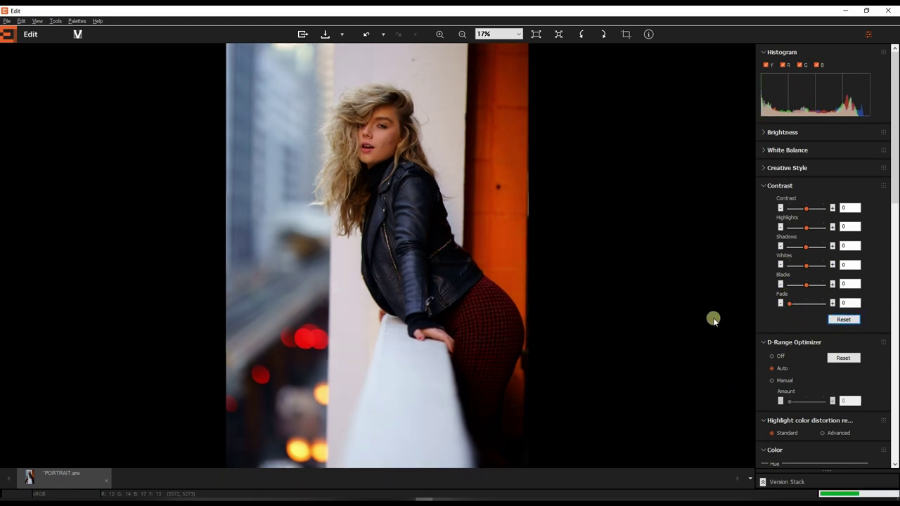
Step: Switch D-Range Optimizer from Auto to Manual and set its Amount to 74
{"action": "left_click", "coordinate": [764, 187]}
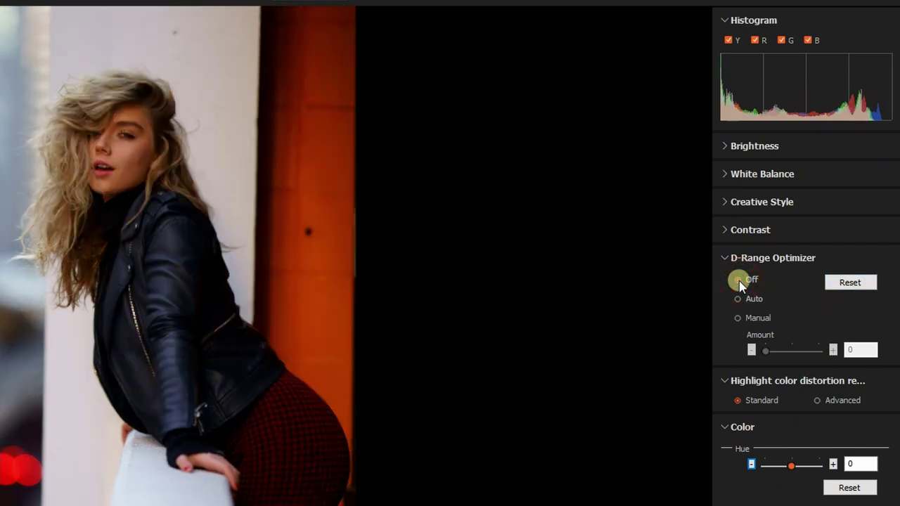
{"action": "left_click", "coordinate": [738, 299]}
{"action": "left_click", "coordinate": [740, 318]}
{"action": "left_click_drag", "start_coordinate": [766, 352], "coordinate": [804, 352]}
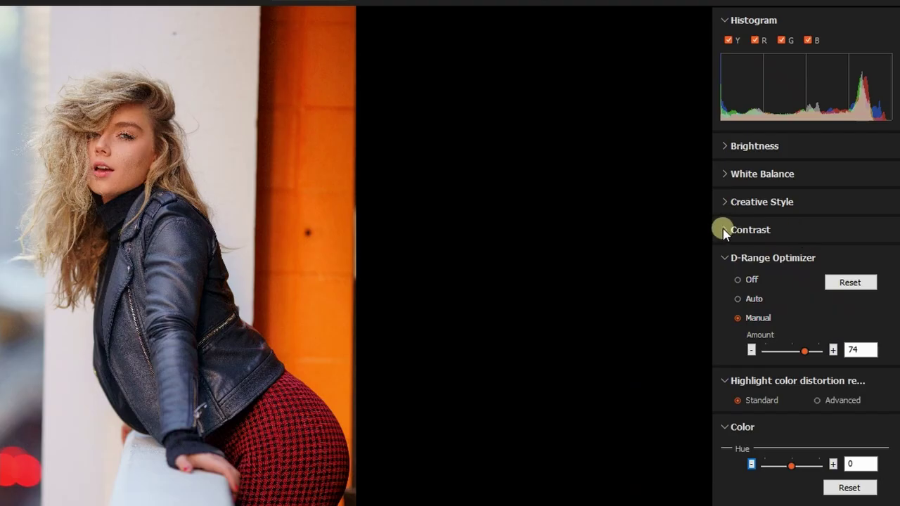
{"action": "left_click", "coordinate": [764, 185]}
{"action": "left_click", "coordinate": [727, 230]}
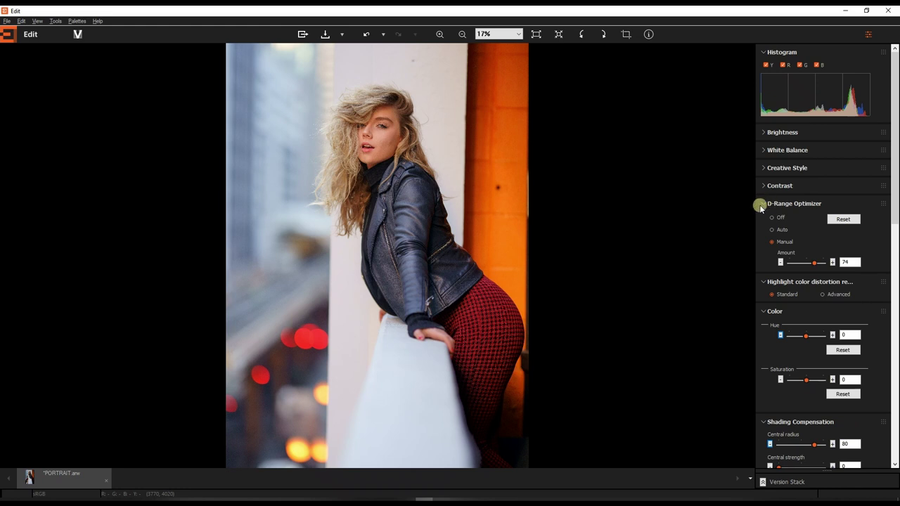
Step: Set Highlight color distortion reduction to Advanced, checking the face at 100% before returning to 33%
{"action": "left_click", "coordinate": [762, 205]}
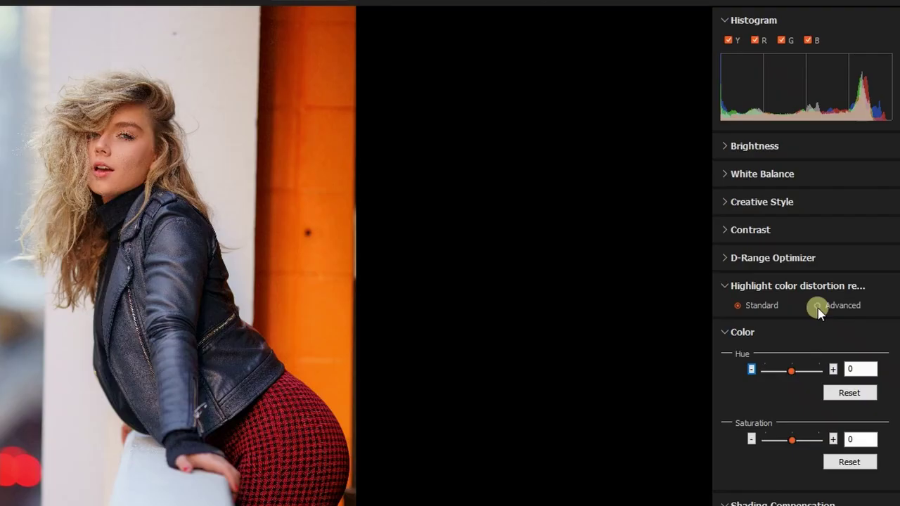
{"action": "left_click", "coordinate": [823, 234]}
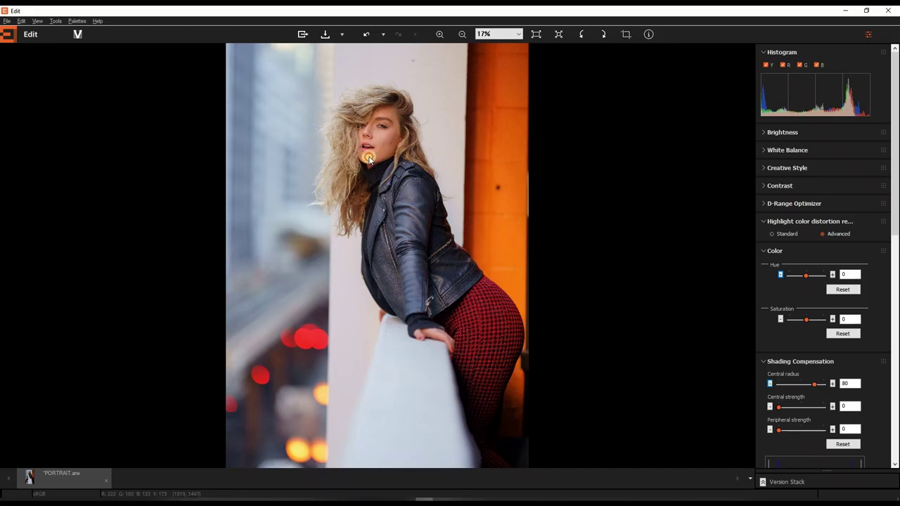
{"action": "left_click", "coordinate": [368, 159]}
{"action": "left_click_drag", "start_coordinate": [367, 157], "coordinate": [474, 331]}
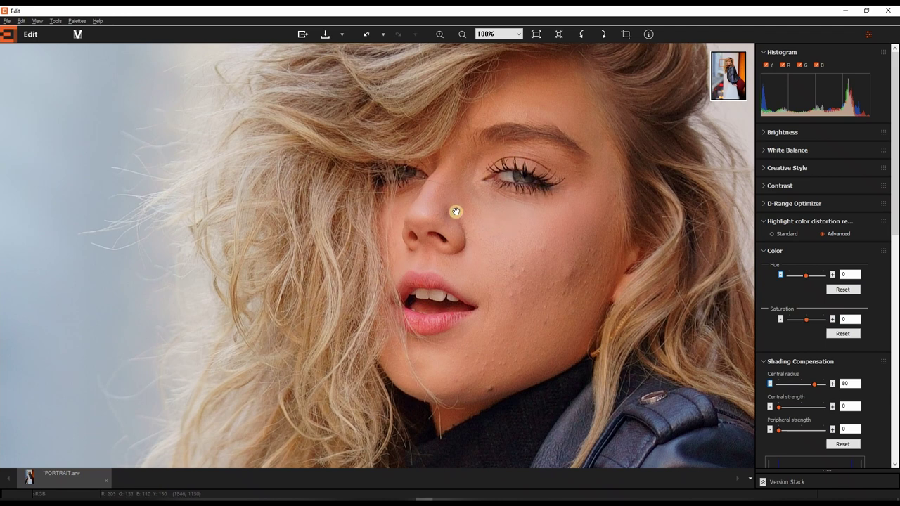
{"action": "left_click", "coordinate": [463, 35]}
{"action": "left_click", "coordinate": [464, 34]}
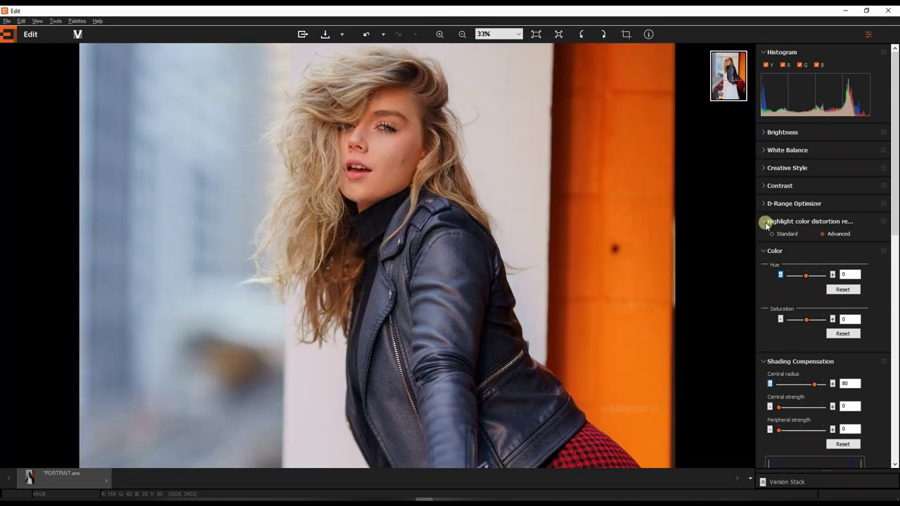
Step: Try the Hue slider at -100 and 100, then reset Hue to 0
{"action": "left_click", "coordinate": [765, 222]}
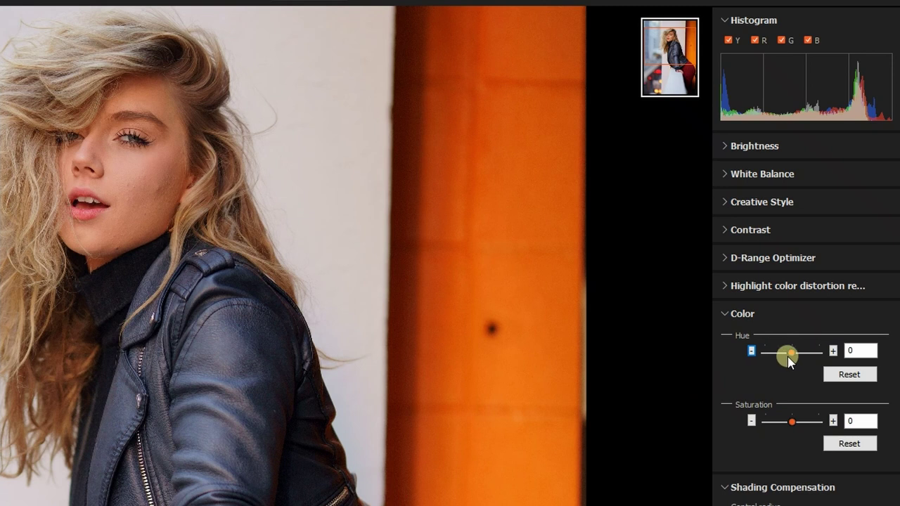
{"action": "left_click_drag", "start_coordinate": [788, 359], "coordinate": [750, 361]}
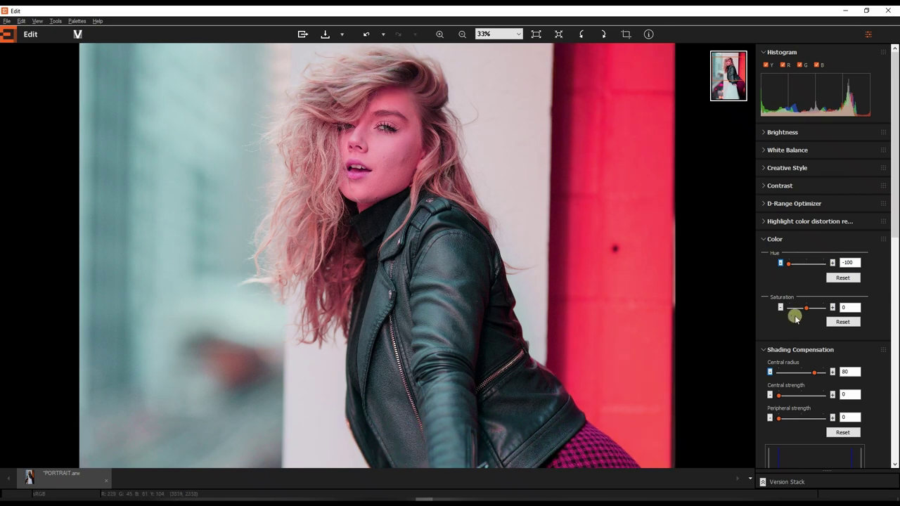
{"action": "left_click_drag", "start_coordinate": [788, 266], "coordinate": [831, 266]}
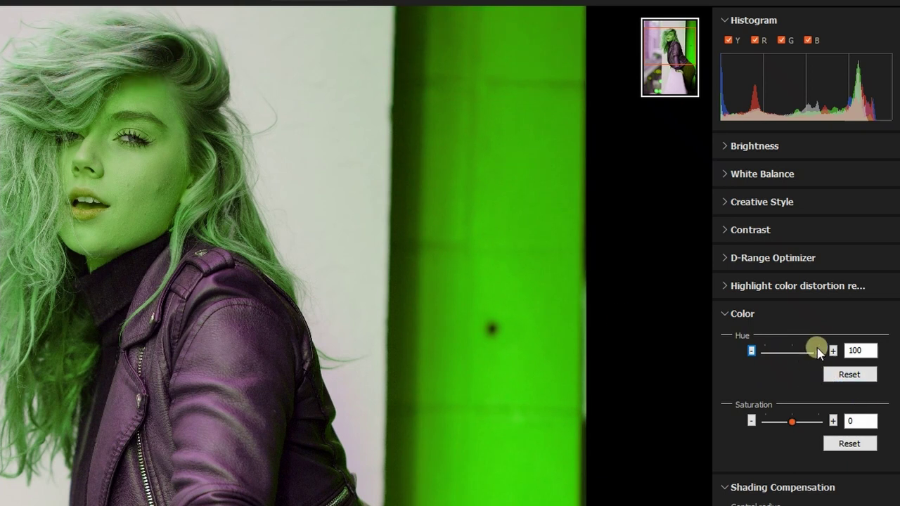
{"action": "left_click_drag", "start_coordinate": [815, 350], "coordinate": [789, 353]}
{"action": "left_click", "coordinate": [835, 373]}
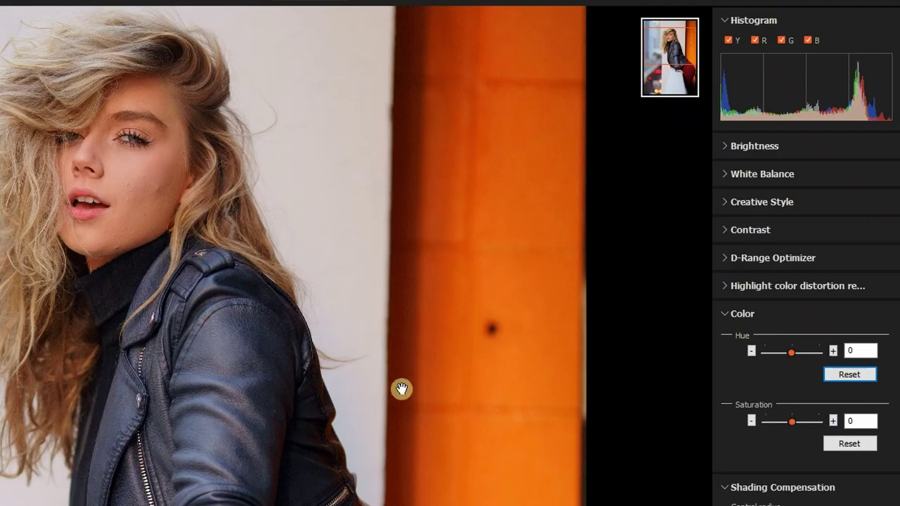
Step: Lower Saturation to -6 and collapse the Color section
{"action": "left_click", "coordinate": [786, 421]}
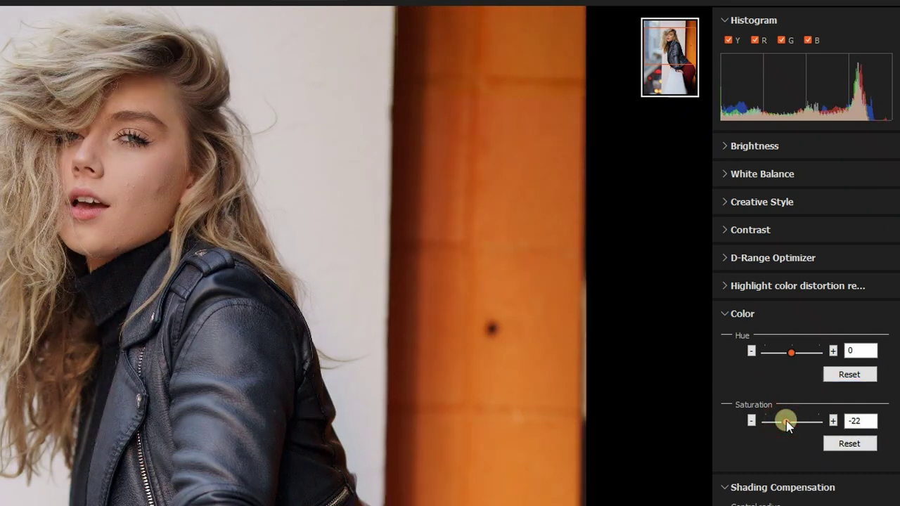
{"action": "left_click_drag", "start_coordinate": [786, 421], "coordinate": [788, 423]}
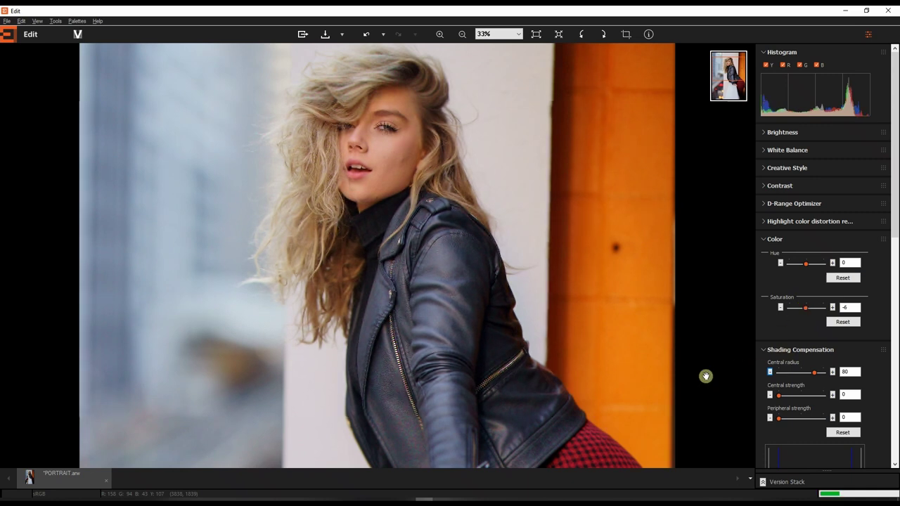
{"action": "left_click", "coordinate": [764, 239]}
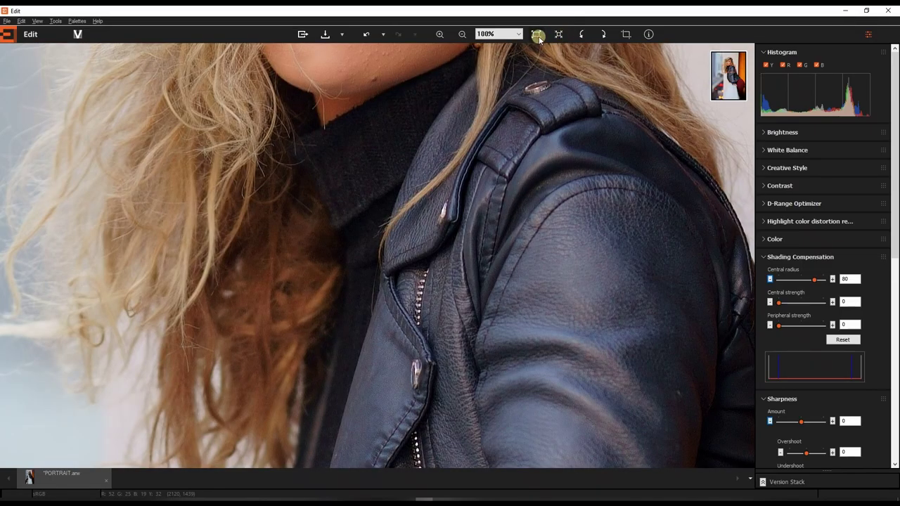
Step: Experiment with vignette central radius, central strength up to 100 and peripheral strength up to 100
{"action": "left_click", "coordinate": [536, 34]}
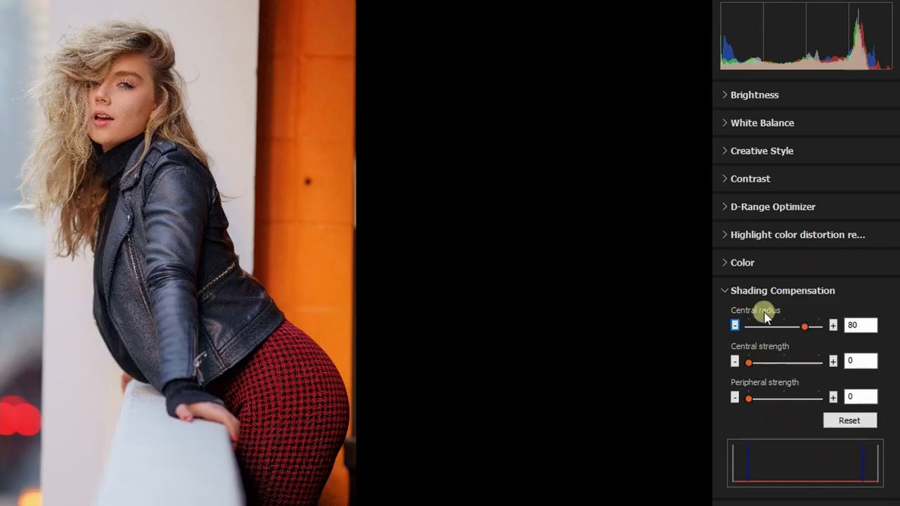
{"action": "mouse_move", "coordinate": [803, 328]}
{"action": "left_mouse_down"}
{"action": "mouse_move", "coordinate": [729, 335]}
{"action": "mouse_move", "coordinate": [823, 325]}
{"action": "mouse_move", "coordinate": [796, 338]}
{"action": "left_mouse_up"}
{"action": "left_click", "coordinate": [743, 472]}
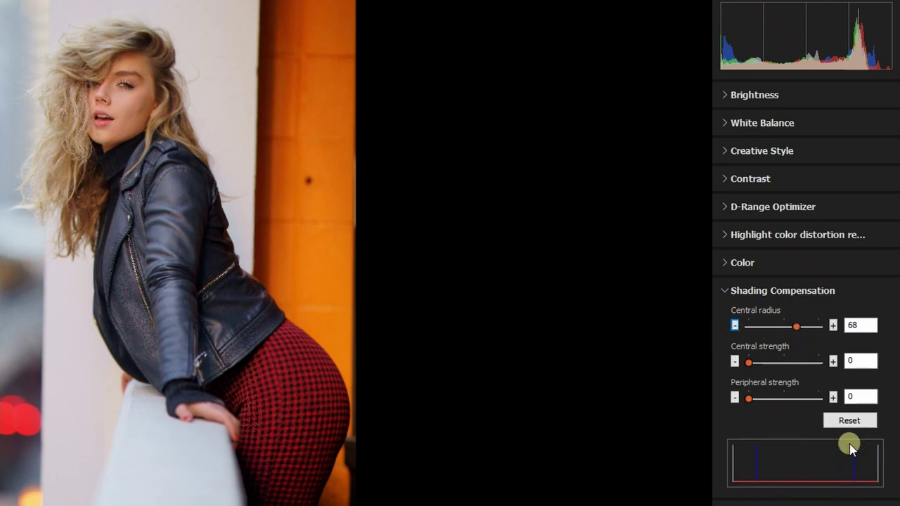
{"action": "mouse_move", "coordinate": [802, 331]}
{"action": "left_mouse_down"}
{"action": "mouse_move", "coordinate": [759, 342]}
{"action": "mouse_move", "coordinate": [812, 328]}
{"action": "mouse_move", "coordinate": [786, 343]}
{"action": "mouse_move", "coordinate": [797, 335]}
{"action": "left_mouse_up"}
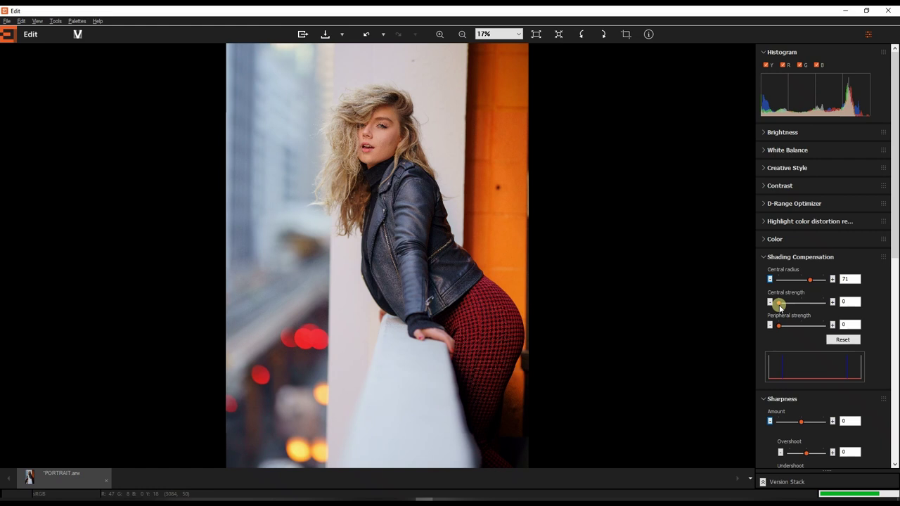
{"action": "left_click_drag", "start_coordinate": [748, 361], "coordinate": [791, 363]}
{"action": "left_click_drag", "start_coordinate": [804, 302], "coordinate": [833, 302]}
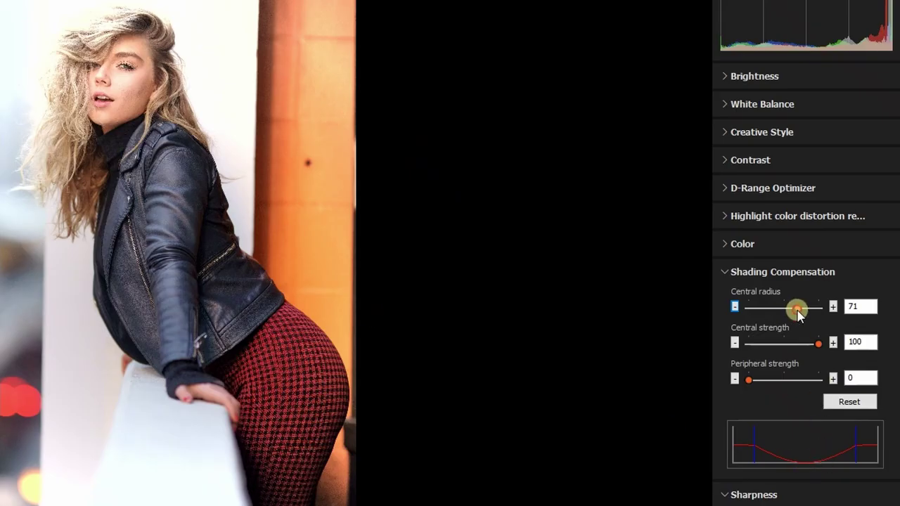
{"action": "left_click_drag", "start_coordinate": [799, 315], "coordinate": [782, 338]}
{"action": "left_click", "coordinate": [748, 379]}
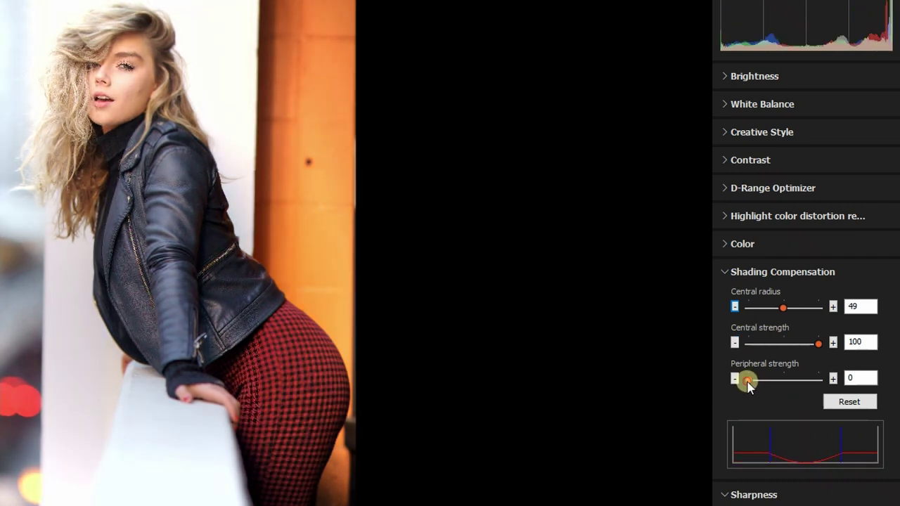
{"action": "left_click_drag", "start_coordinate": [748, 381], "coordinate": [835, 374]}
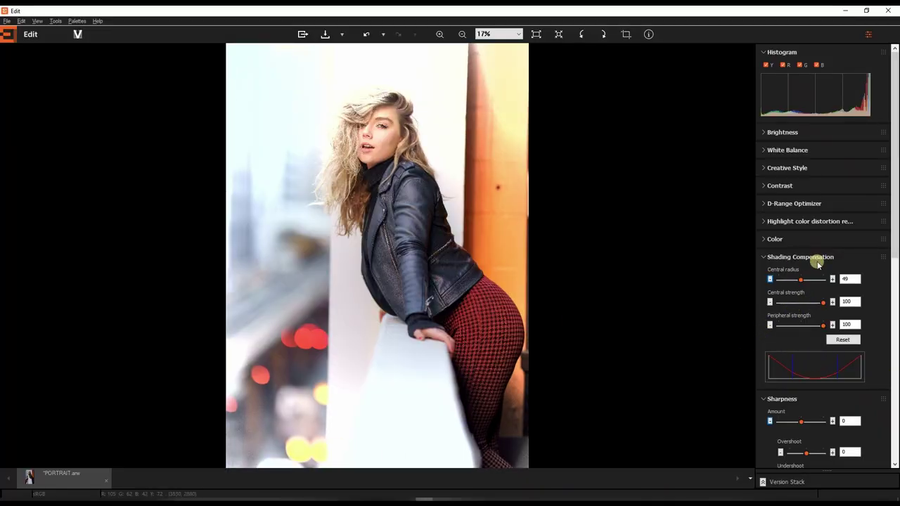
Step: Reset Shading Compensation, then set Central strength 39 and Peripheral strength 46 at radius 80
{"action": "left_click", "coordinate": [842, 339]}
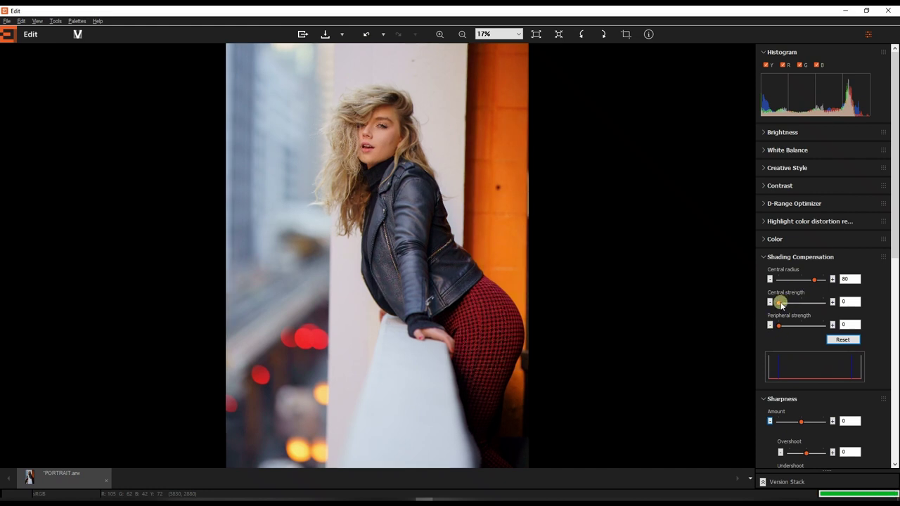
{"action": "left_click_drag", "start_coordinate": [781, 304], "coordinate": [798, 327]}
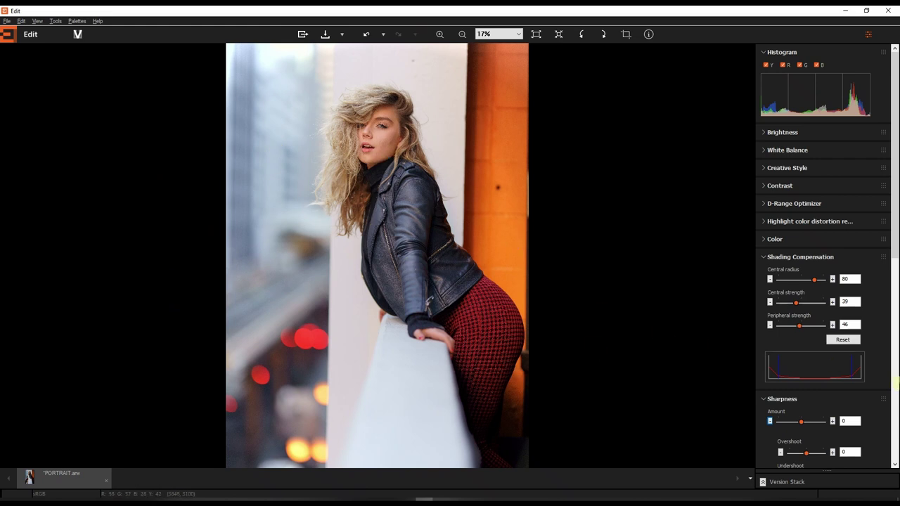
{"action": "left_click_drag", "start_coordinate": [893, 223], "coordinate": [896, 260]}
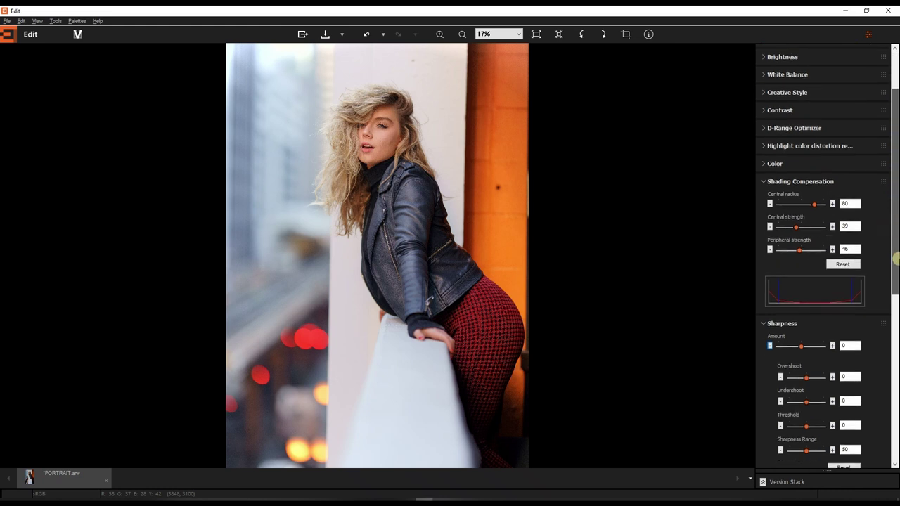
Step: View the face at 100% and lower Sharpness Amount from 0 to -20
{"action": "left_click", "coordinate": [764, 182]}
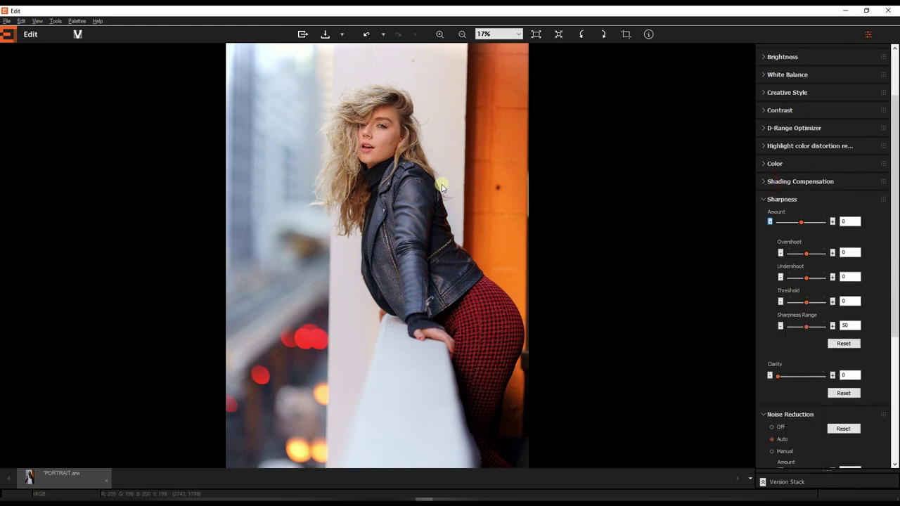
{"action": "left_click", "coordinate": [560, 33]}
{"action": "left_click_drag", "start_coordinate": [725, 88], "coordinate": [730, 66]}
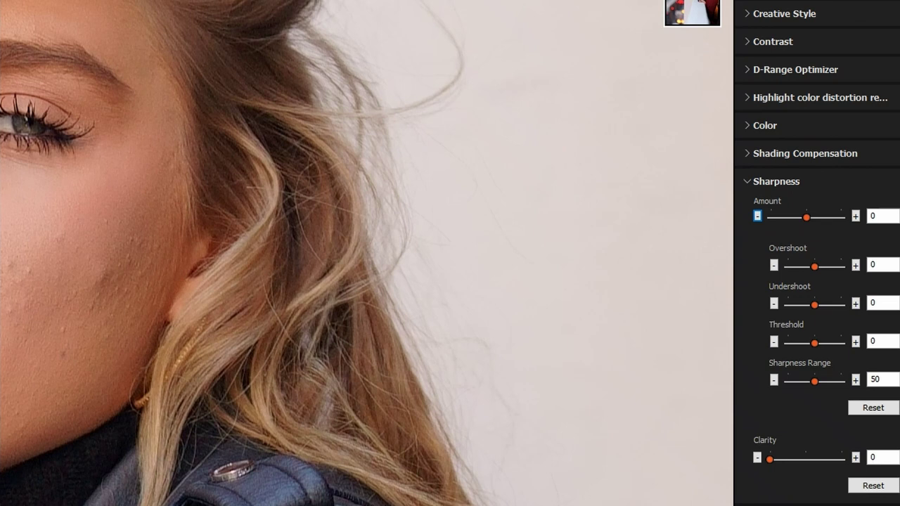
{"action": "left_click", "coordinate": [756, 217]}
{"action": "left_click", "coordinate": [757, 216]}
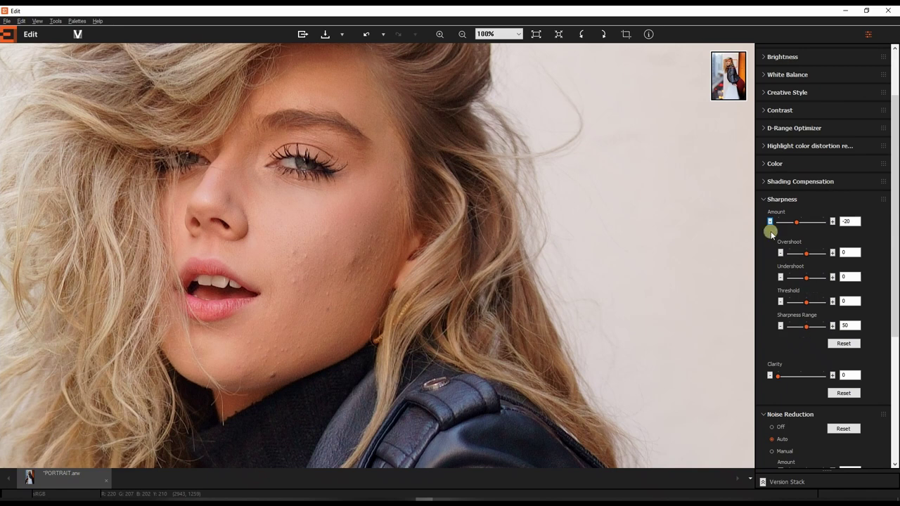
Step: Turn Lens Correction Distortion Compensation On, comparing Off and On with the whole photo fitted
{"action": "left_click", "coordinate": [763, 200]}
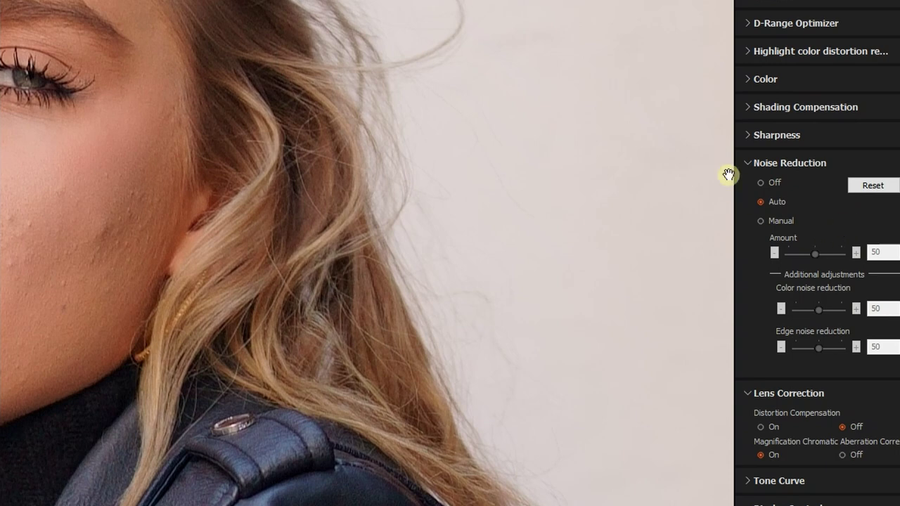
{"action": "left_click", "coordinate": [747, 162]}
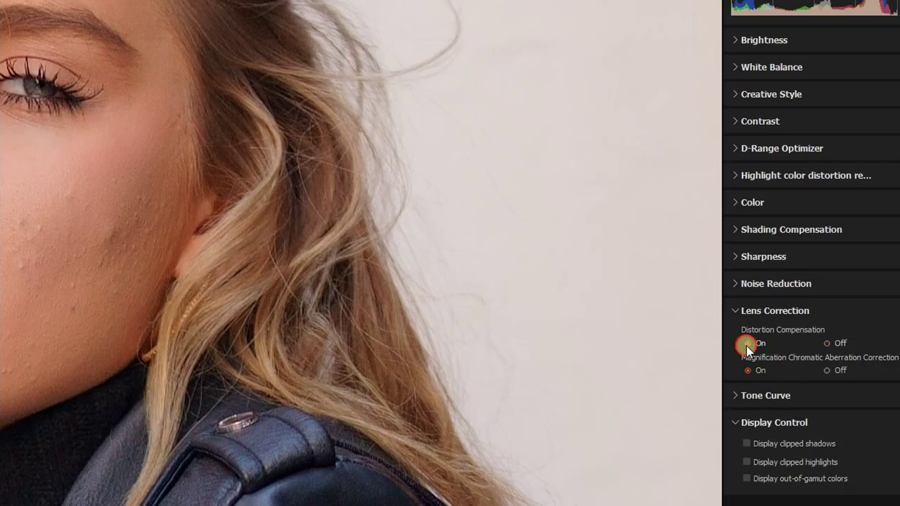
{"action": "left_click", "coordinate": [747, 343]}
{"action": "left_click", "coordinate": [627, 54]}
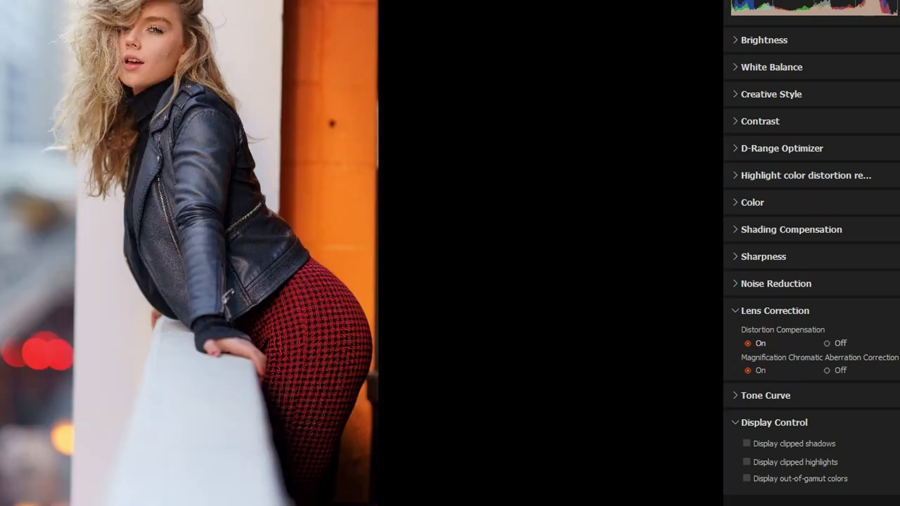
{"action": "left_click", "coordinate": [825, 343]}
{"action": "left_click", "coordinate": [746, 343]}
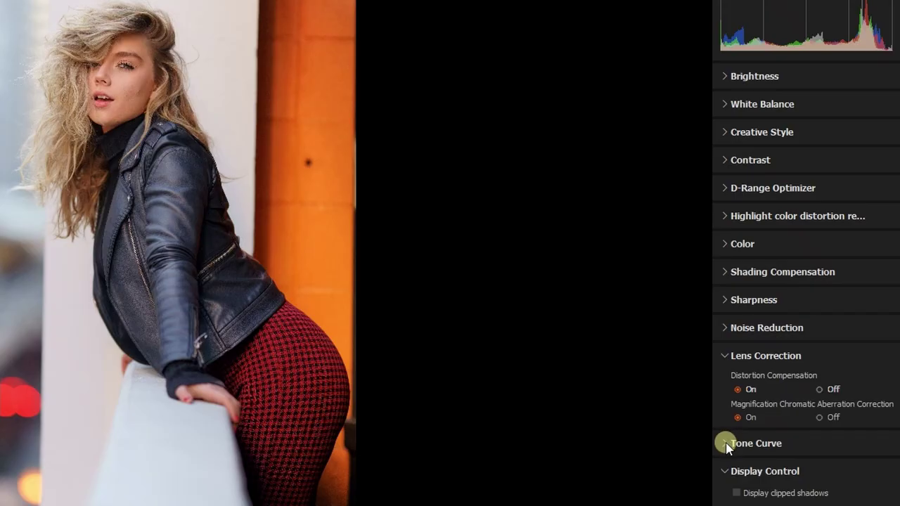
Step: Add a slightly raised midtone point to the Brightness tone curve, keeping black and white points unchanged
{"action": "left_click", "coordinate": [764, 368]}
{"action": "scroll", "coordinate": [878, 373], "scroll_direction": "down", "scroll_amount": 3}
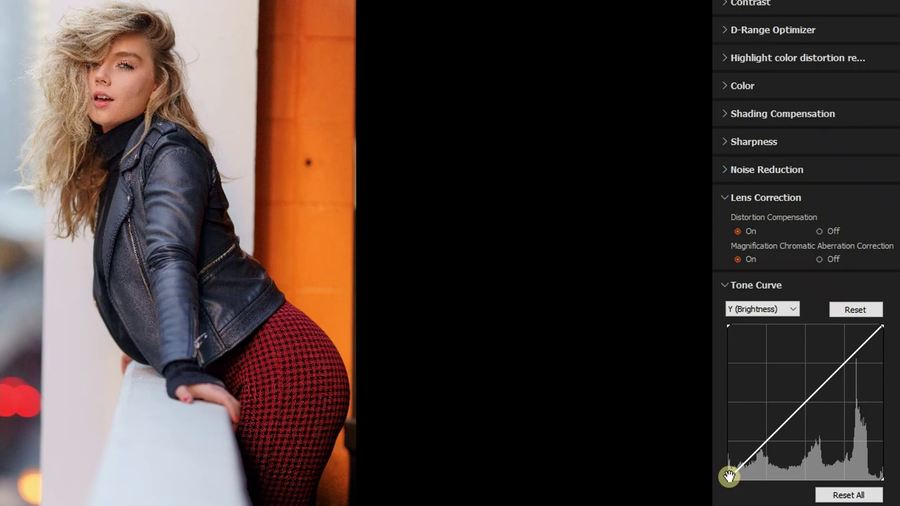
{"action": "left_click_drag", "start_coordinate": [729, 476], "coordinate": [728, 462]}
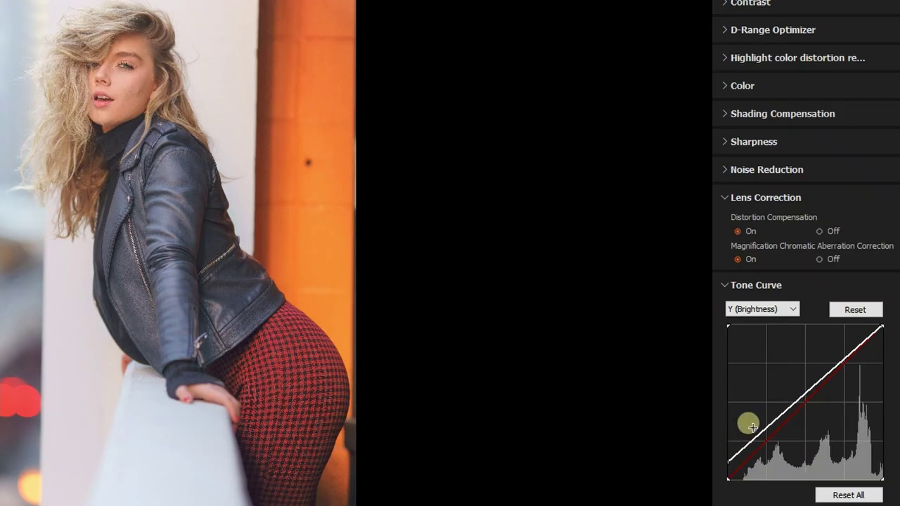
{"action": "left_click_drag", "start_coordinate": [755, 435], "coordinate": [755, 443]}
{"action": "left_click_drag", "start_coordinate": [803, 399], "coordinate": [810, 387]}
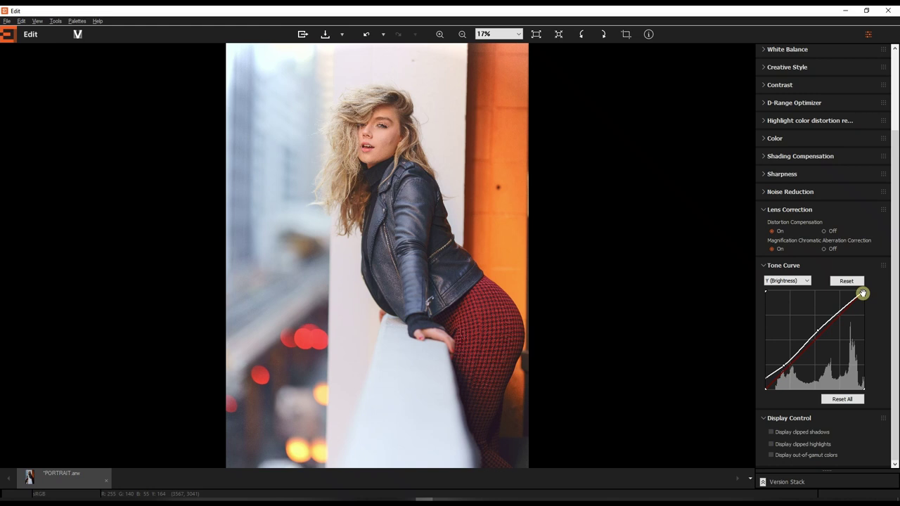
{"action": "mouse_move", "coordinate": [862, 293]}
{"action": "left_mouse_down"}
{"action": "mouse_move", "coordinate": [864, 317]}
{"action": "mouse_move", "coordinate": [863, 291]}
{"action": "left_mouse_up"}
{"action": "mouse_move", "coordinate": [764, 386]}
{"action": "left_mouse_down"}
{"action": "mouse_move", "coordinate": [765, 373]}
{"action": "mouse_move", "coordinate": [765, 388]}
{"action": "left_mouse_up"}
Step: Preview the clipped highlights warning, then switch to showing out-of-gamut colours instead
{"action": "left_click", "coordinate": [766, 267]}
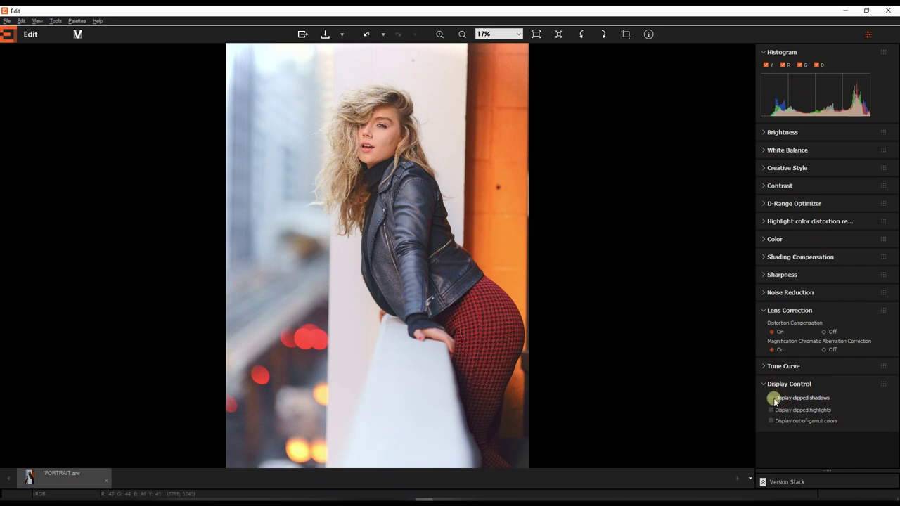
{"action": "left_click", "coordinate": [770, 410]}
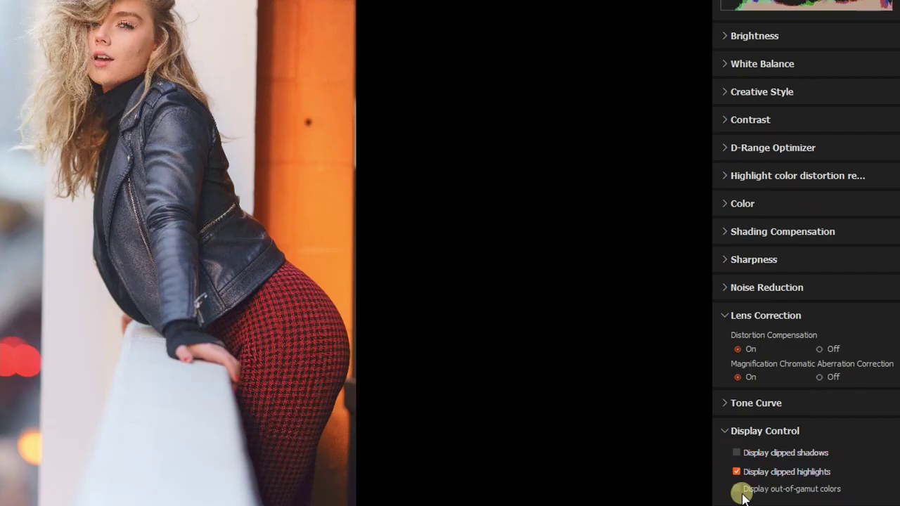
{"action": "left_click", "coordinate": [742, 495]}
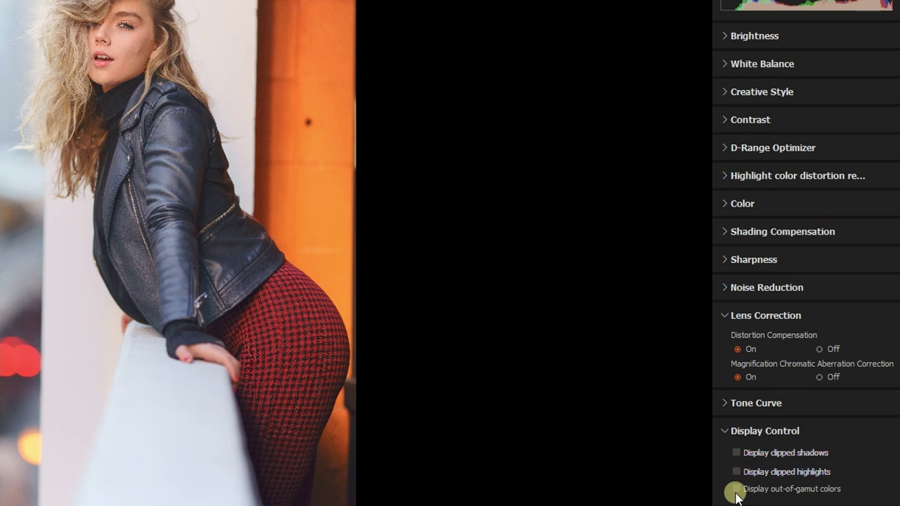
{"action": "left_click", "coordinate": [736, 492]}
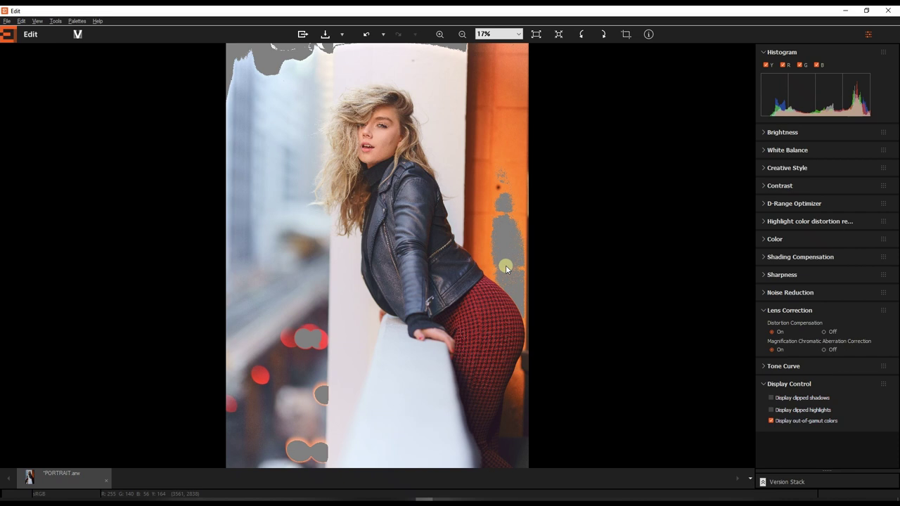
Step: Hide the out-of-gamut overlay and crop the top edge down to 3852 × 5040
{"action": "left_click", "coordinate": [770, 420]}
{"action": "left_click", "coordinate": [761, 384]}
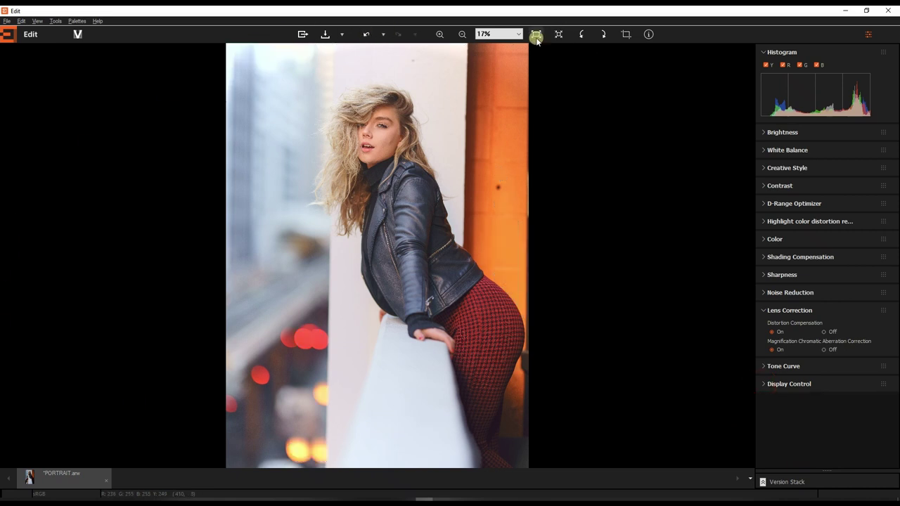
{"action": "key", "text": "c"}
{"action": "left_click_drag", "start_coordinate": [367, 44], "coordinate": [367, 69]}
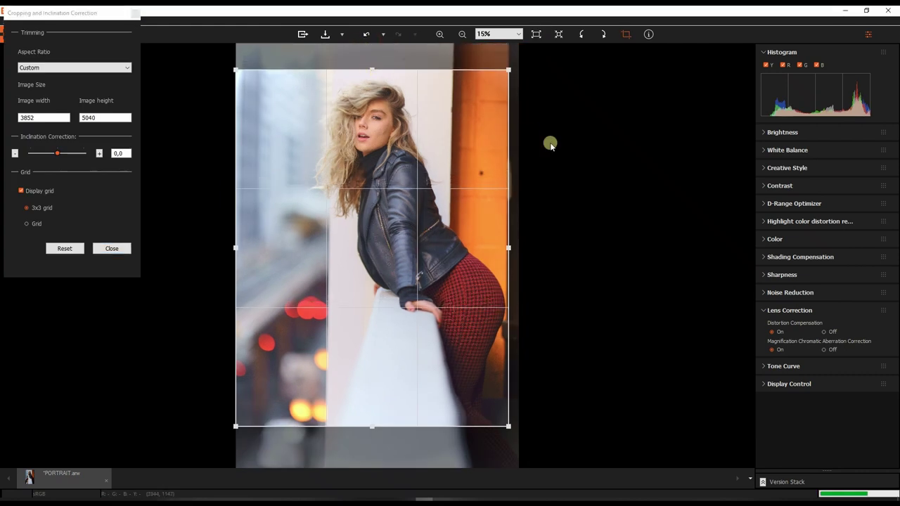
{"action": "left_click", "coordinate": [110, 248]}
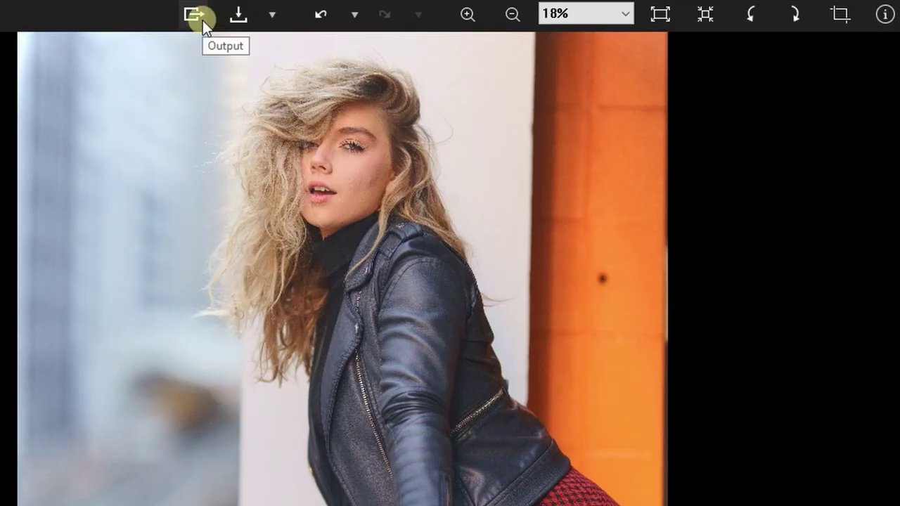
Step: Export PORTRAIT.JPG as an 8-bit JPEG at compression level 1 into Nouveau dossier
{"action": "left_click", "coordinate": [200, 17]}
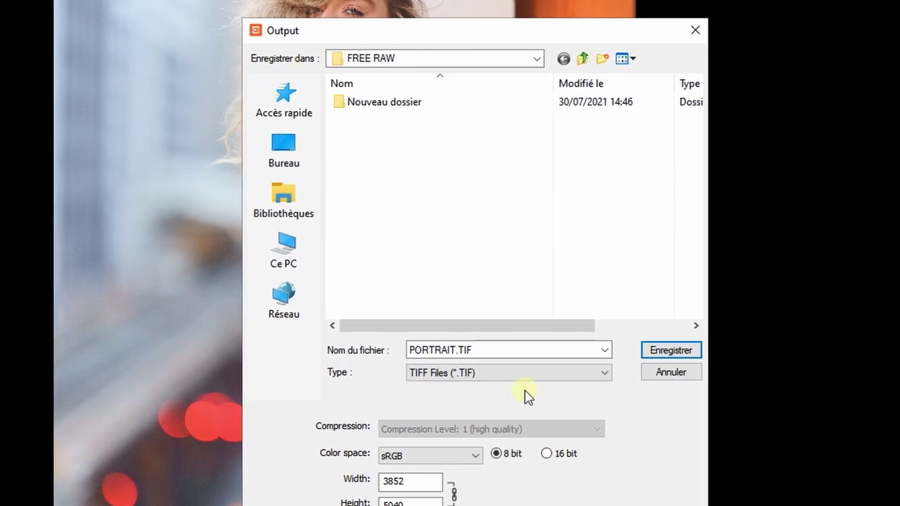
{"action": "left_click", "coordinate": [546, 454]}
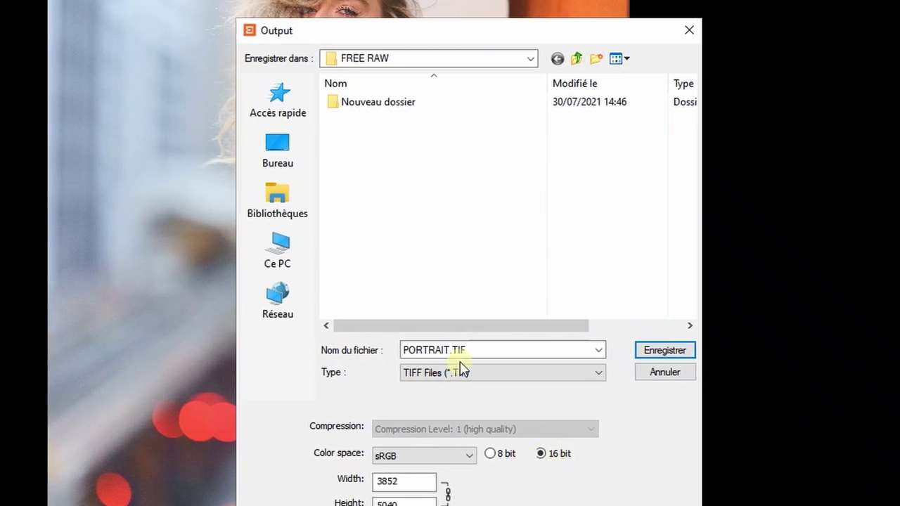
{"action": "left_click", "coordinate": [490, 454]}
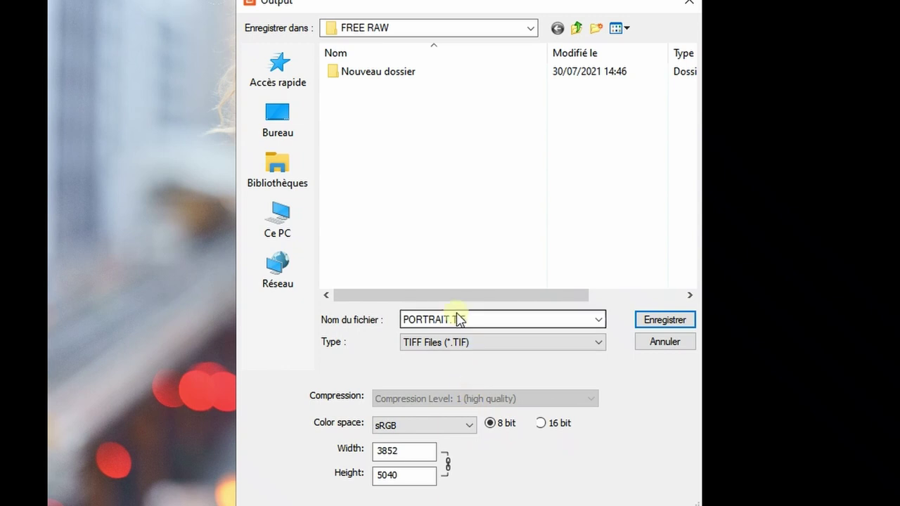
{"action": "left_click", "coordinate": [457, 342]}
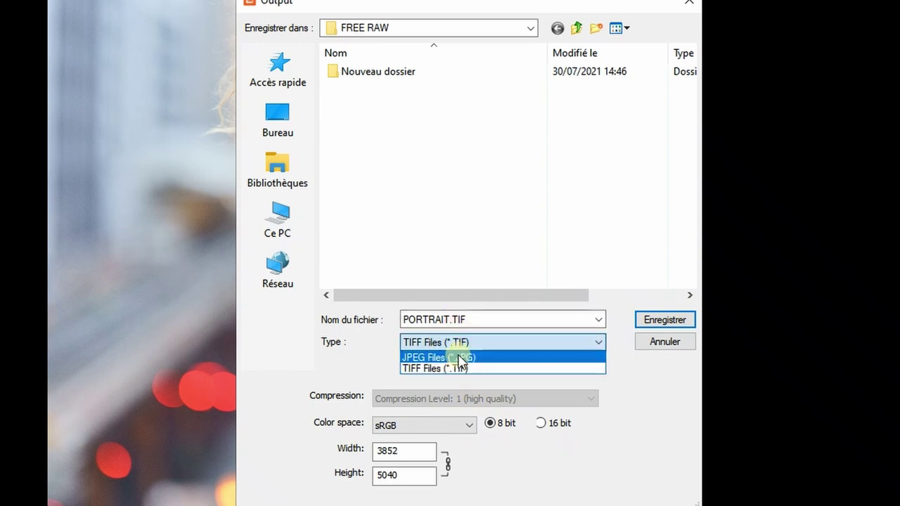
{"action": "left_click", "coordinate": [460, 358]}
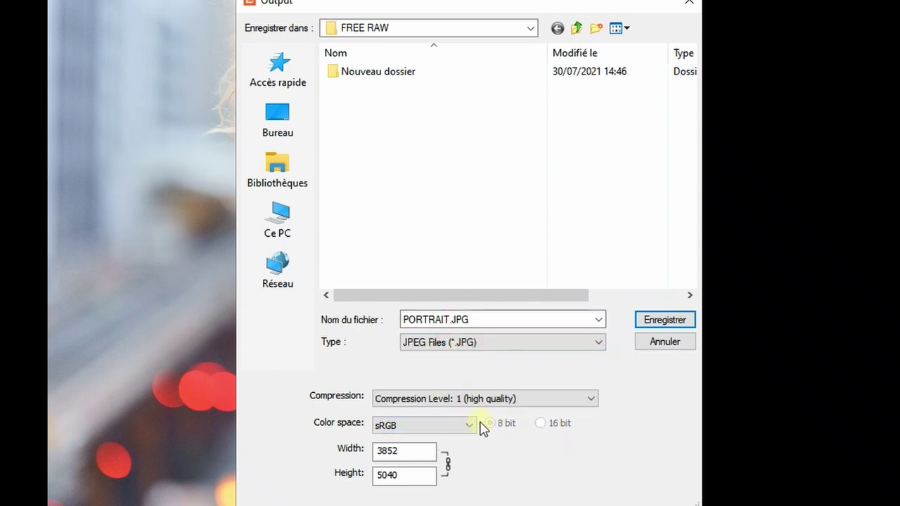
{"action": "left_click", "coordinate": [511, 406]}
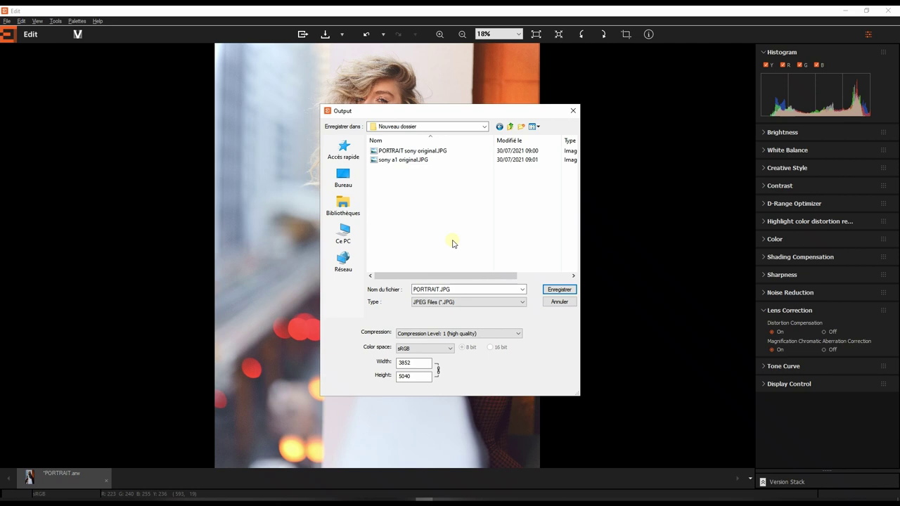
{"action": "left_click", "coordinate": [551, 291]}
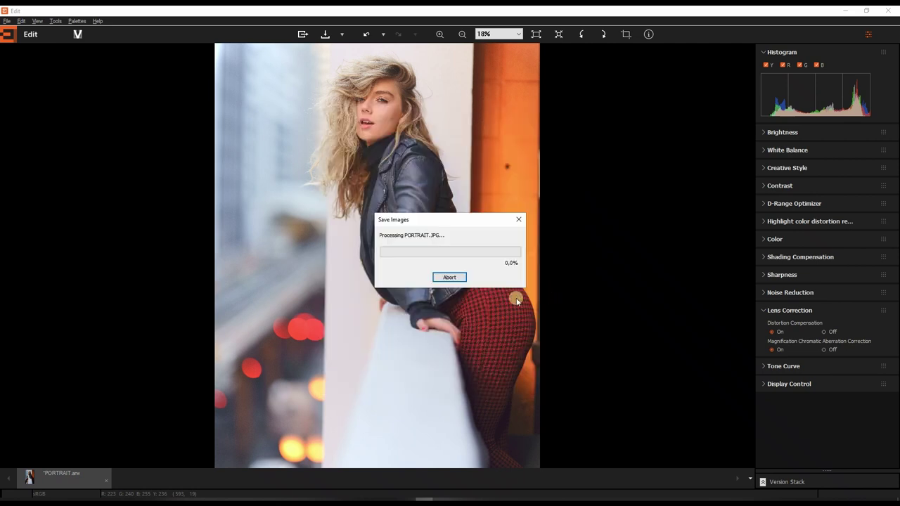